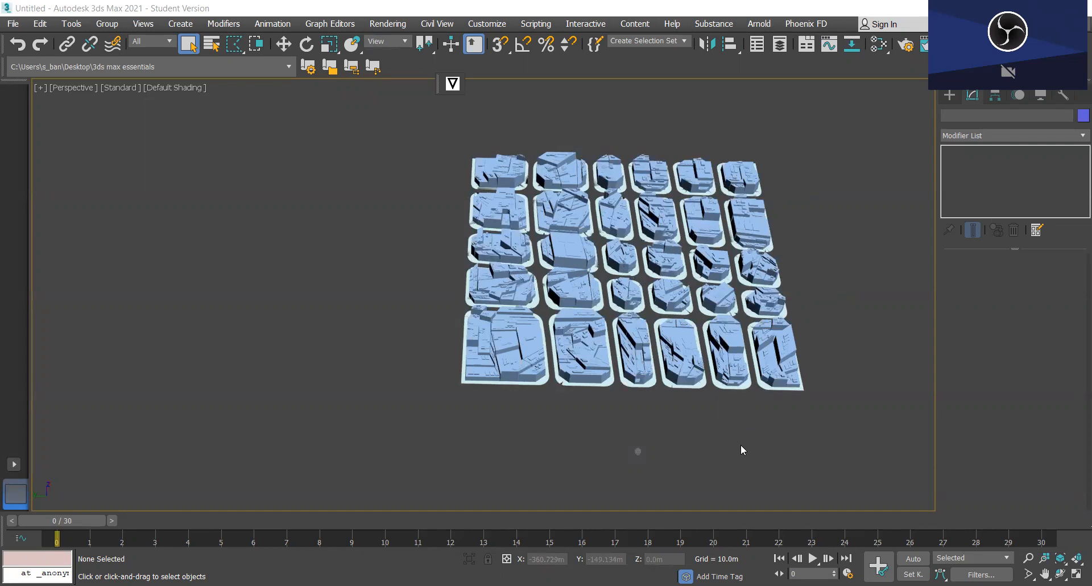
Step: Examine the city blocks and the single tree model standing in front of them
alt+middle_drag(752, 453, 747, 431)
scroll(598, 368, up, 5)
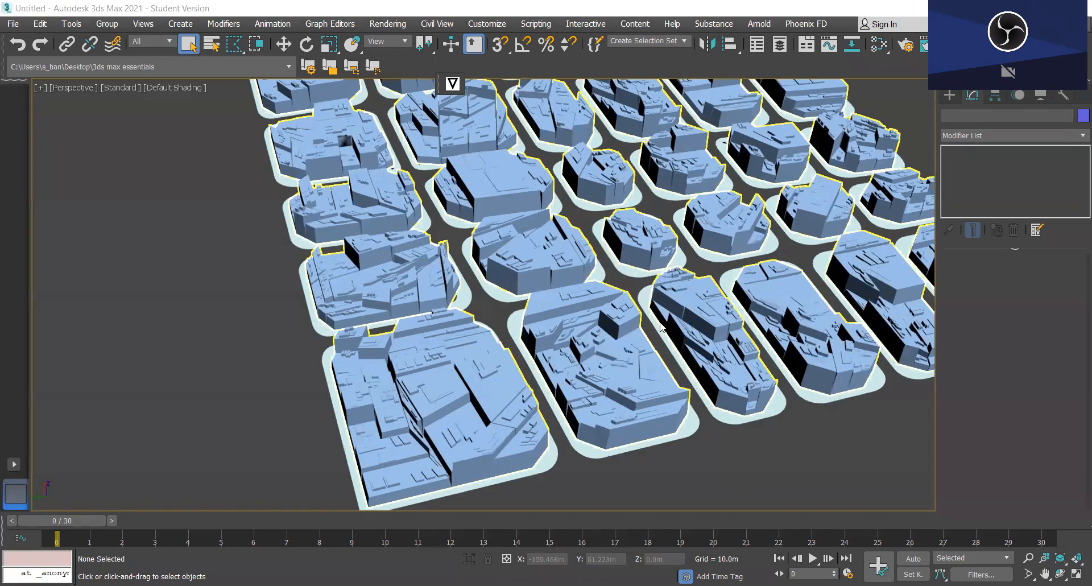
scroll(700, 259, down, 5)
scroll(734, 367, up, 6)
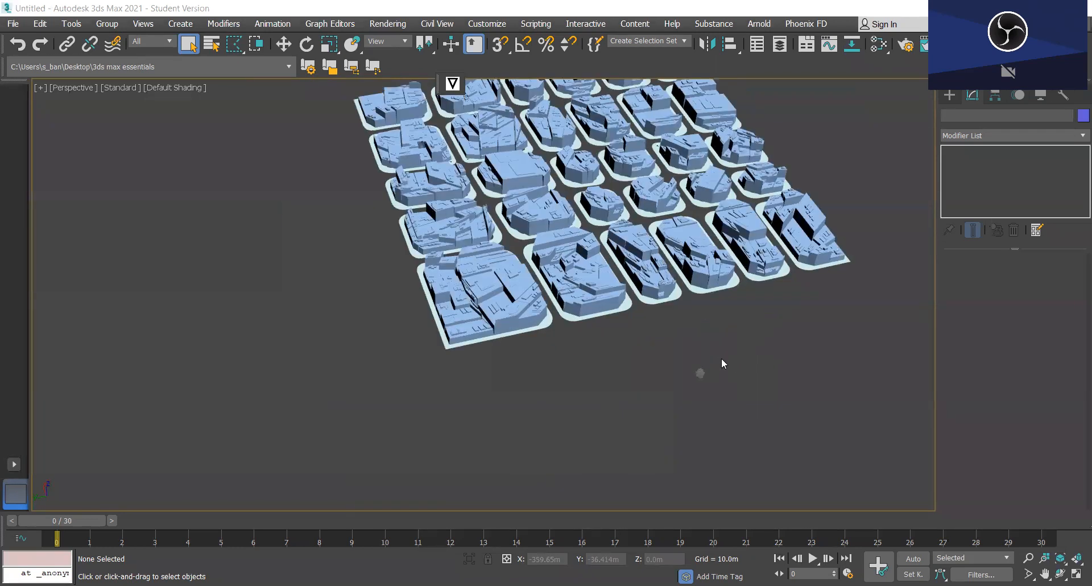
middle_drag(724, 391, 758, 410)
click(740, 442)
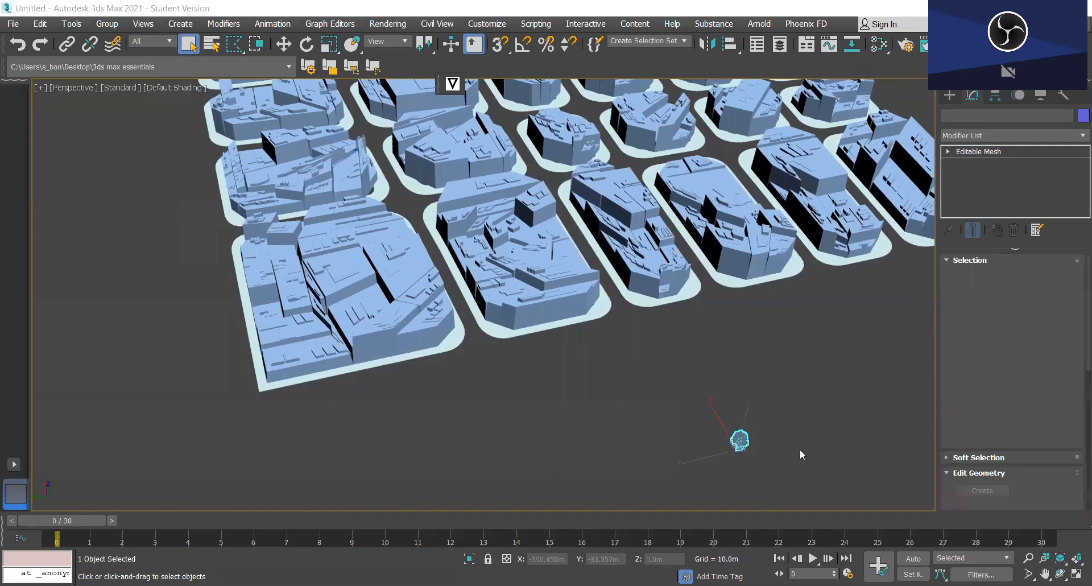
scroll(794, 449, down, 3)
scroll(747, 452, up, 5)
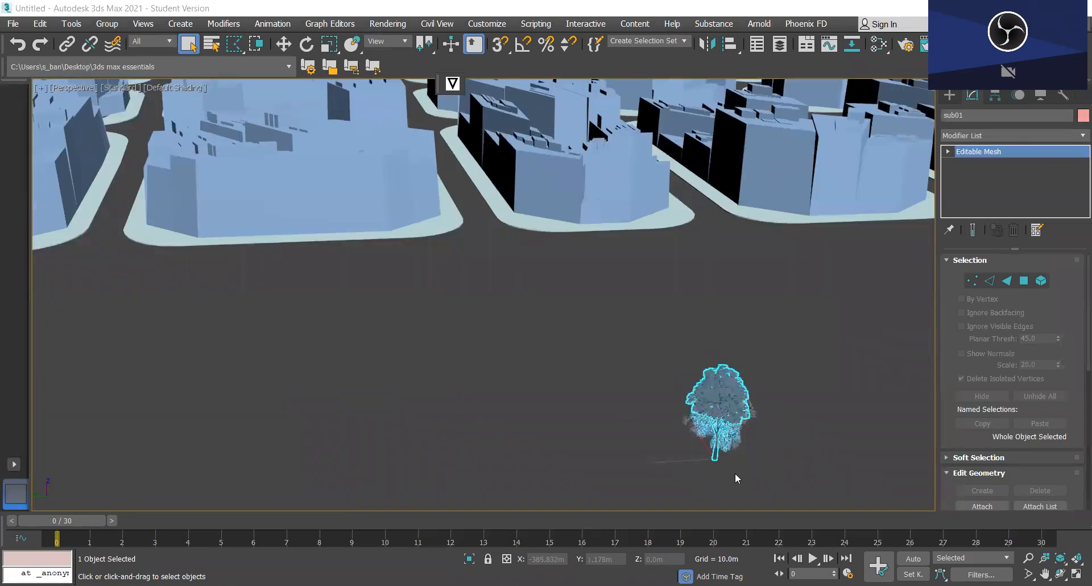
scroll(757, 460, down, 6)
scroll(797, 472, up, 3)
middle_drag(797, 472, 603, 436)
scroll(709, 439, down, 3)
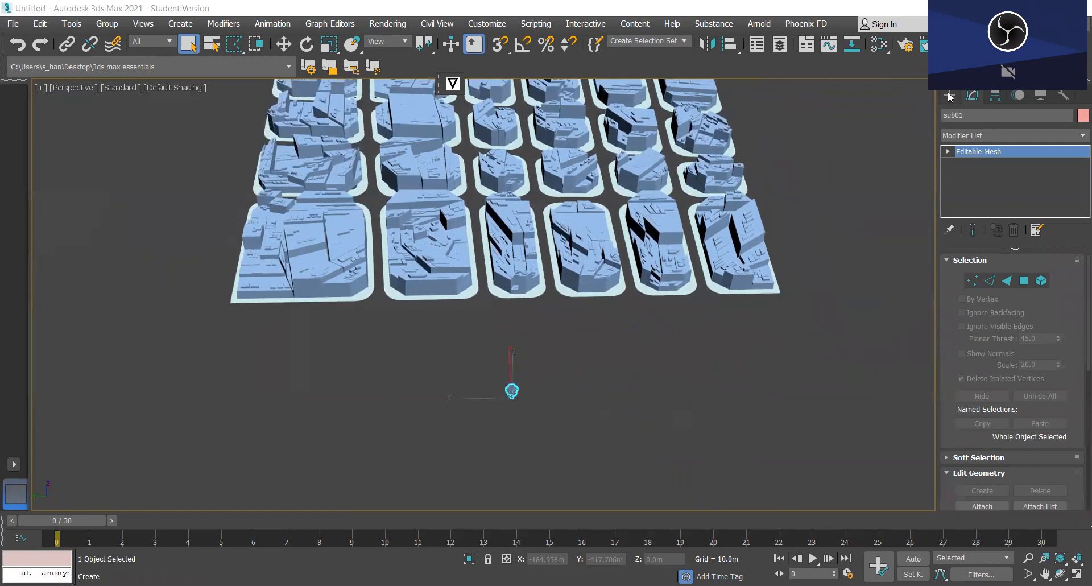
Step: Draw a straight two-point line spline on the open ground in front of the city blocks
click(949, 95)
click(976, 190)
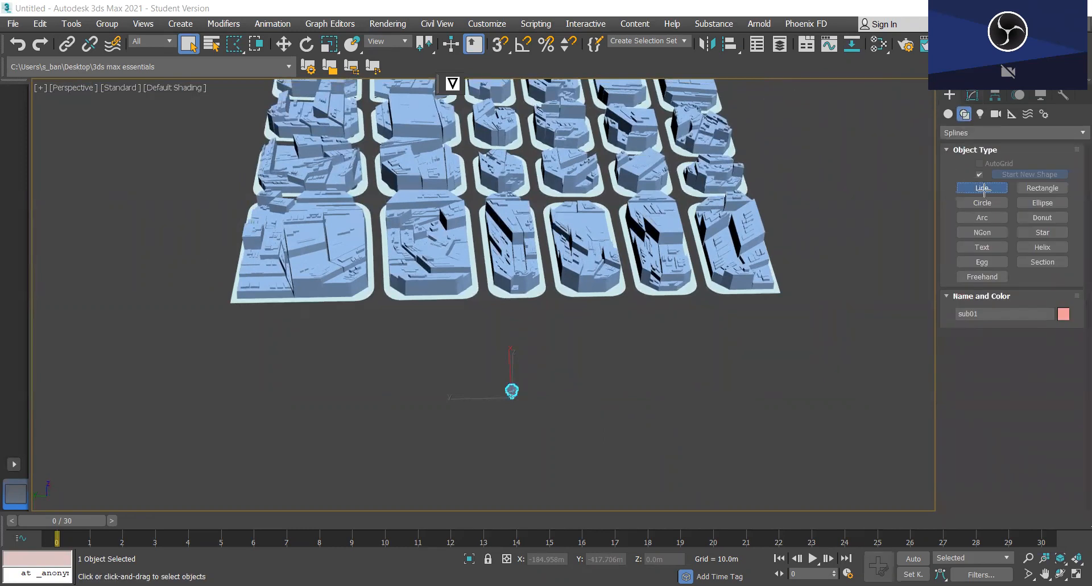
click(819, 444)
click(220, 434)
right_click(220, 434)
right_click(533, 373)
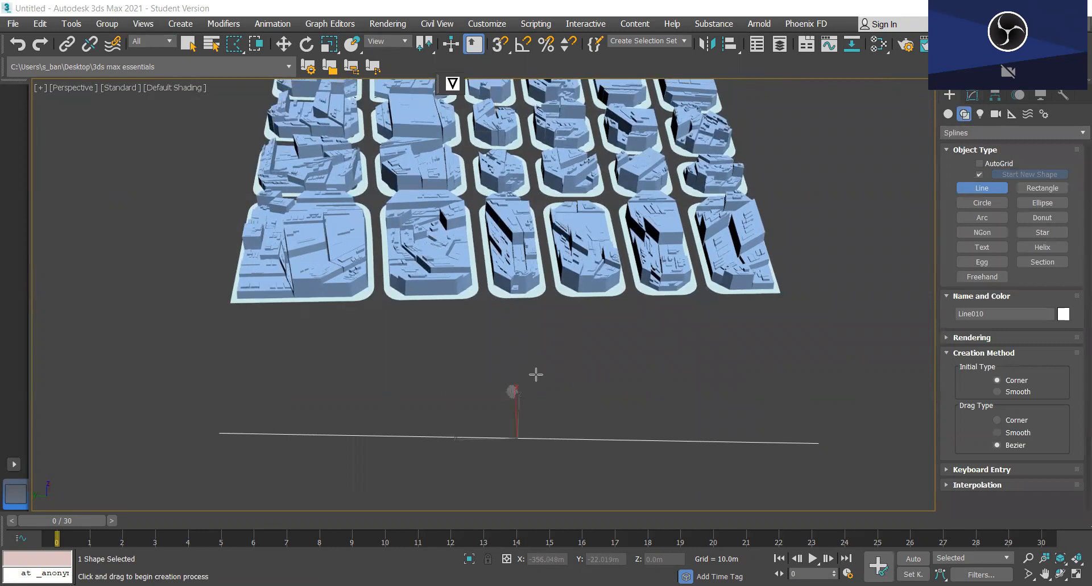
click(523, 405)
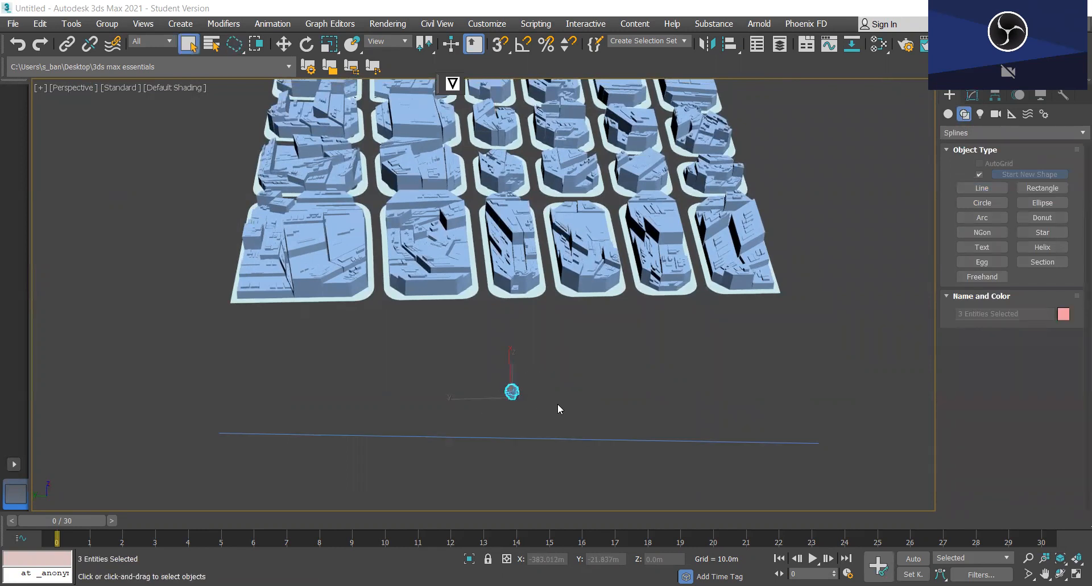
scroll(525, 411, up, 3)
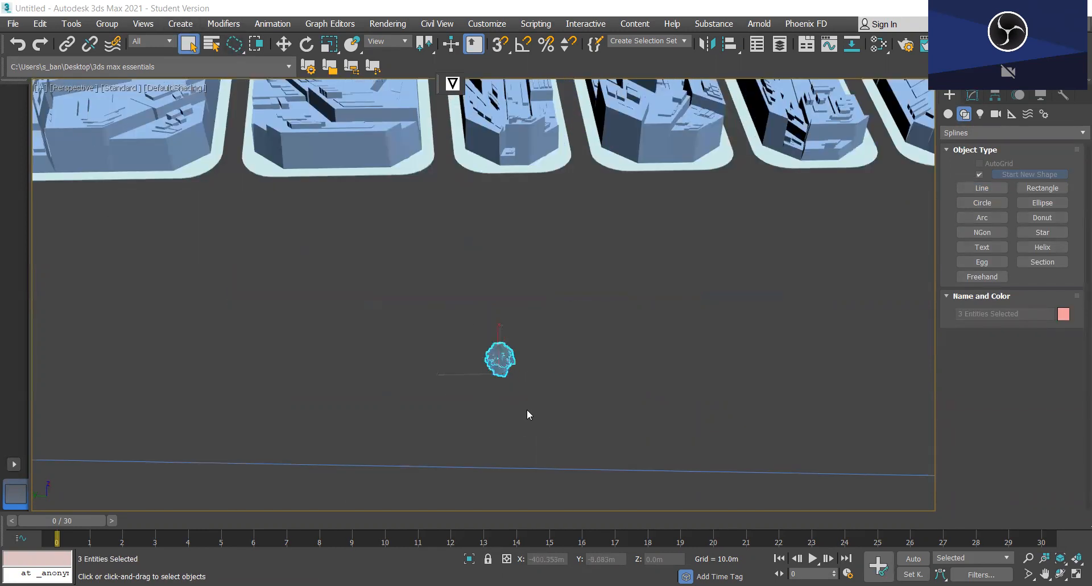
scroll(540, 404, down, 1)
click(974, 97)
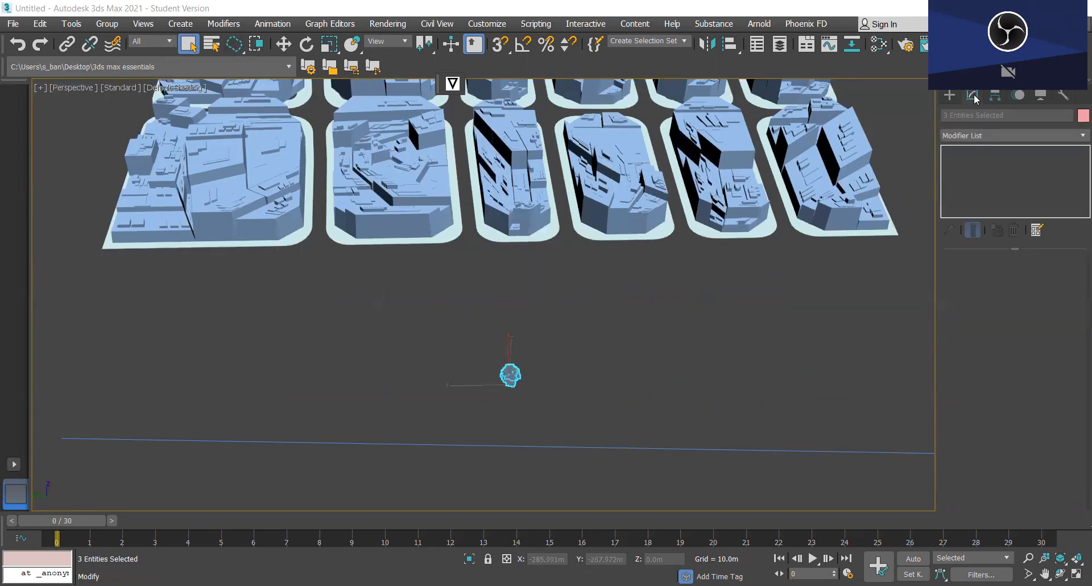
click(1075, 139)
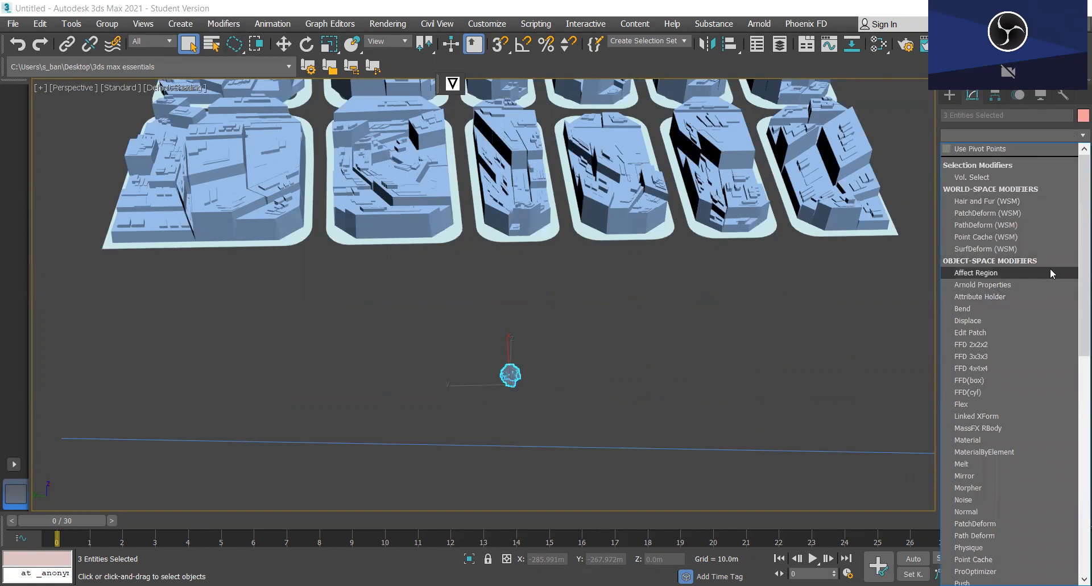
key(v)
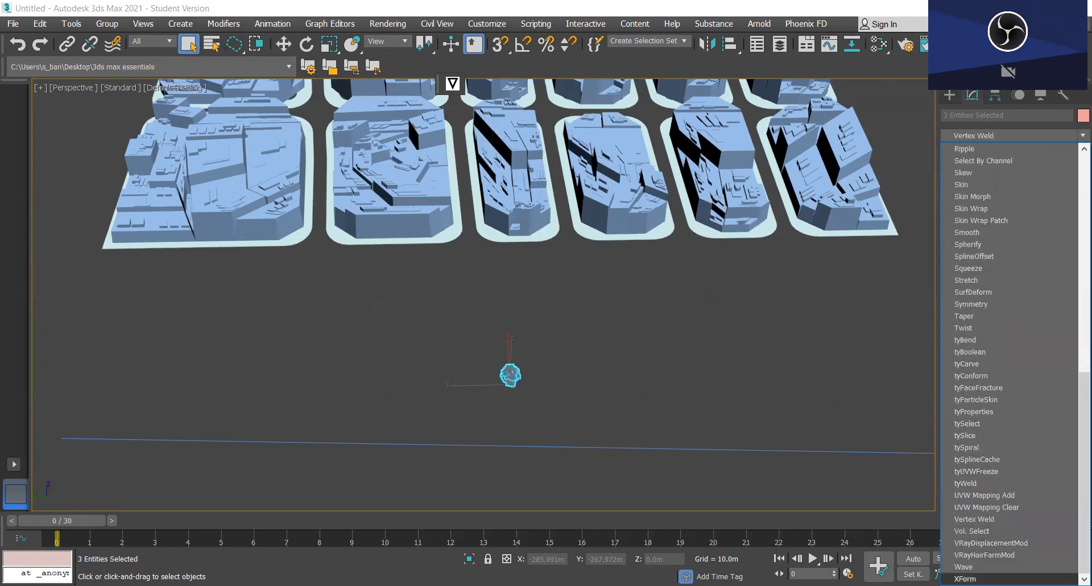
key(Up)
key(Up)
key(Up)
key(Up)
key(Up)
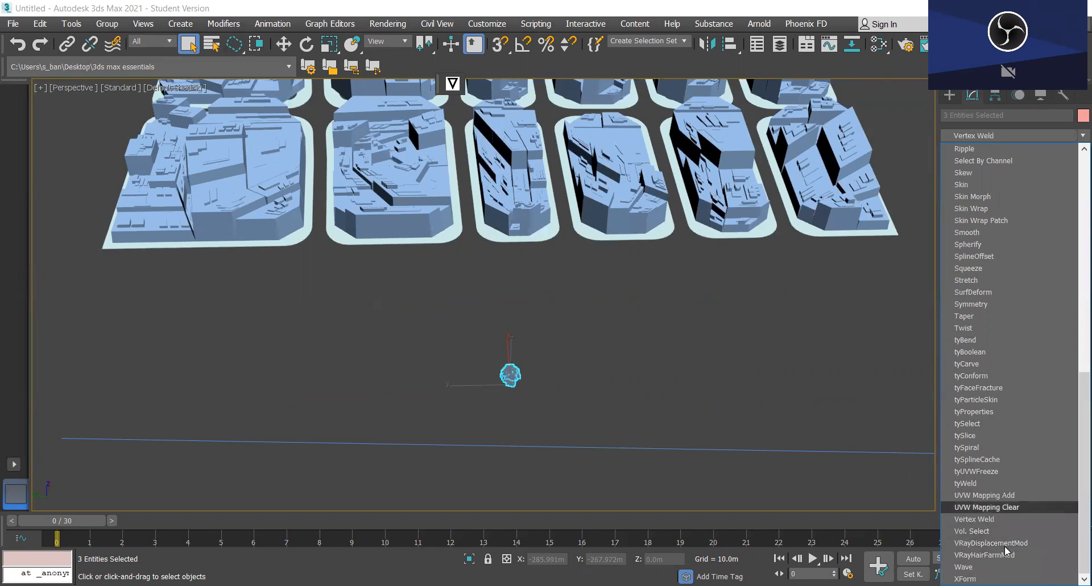
click(530, 376)
click(589, 390)
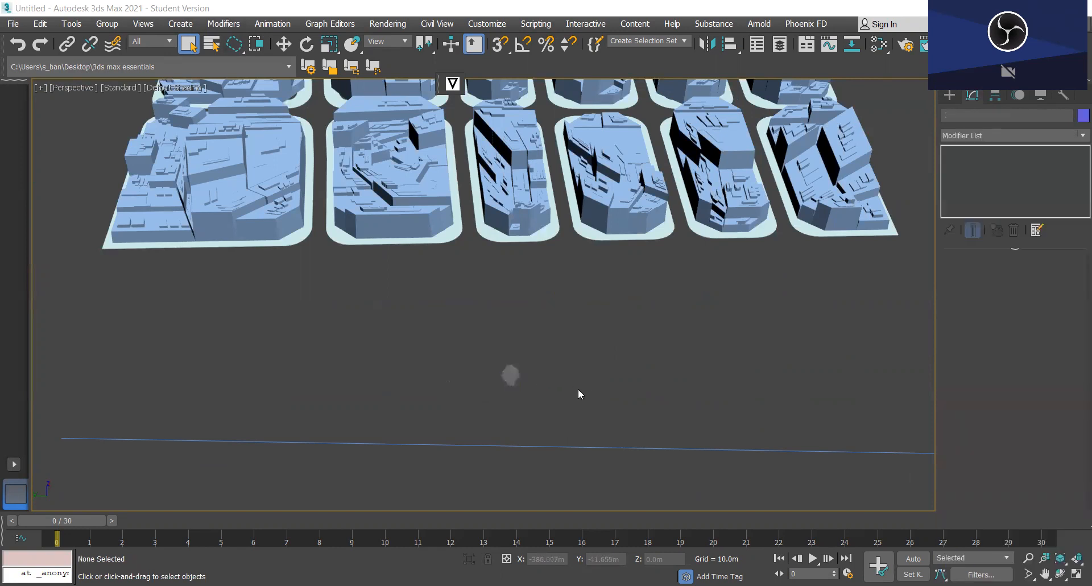
Step: Apply the VA CloneOnCurve modifier to the tree mesh sub01
click(510, 377)
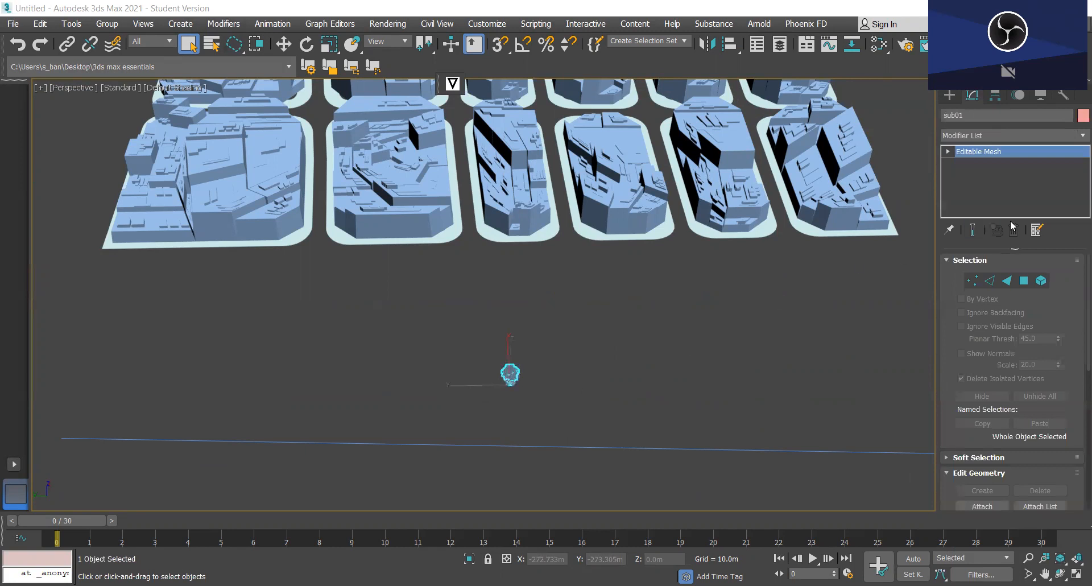
click(1076, 137)
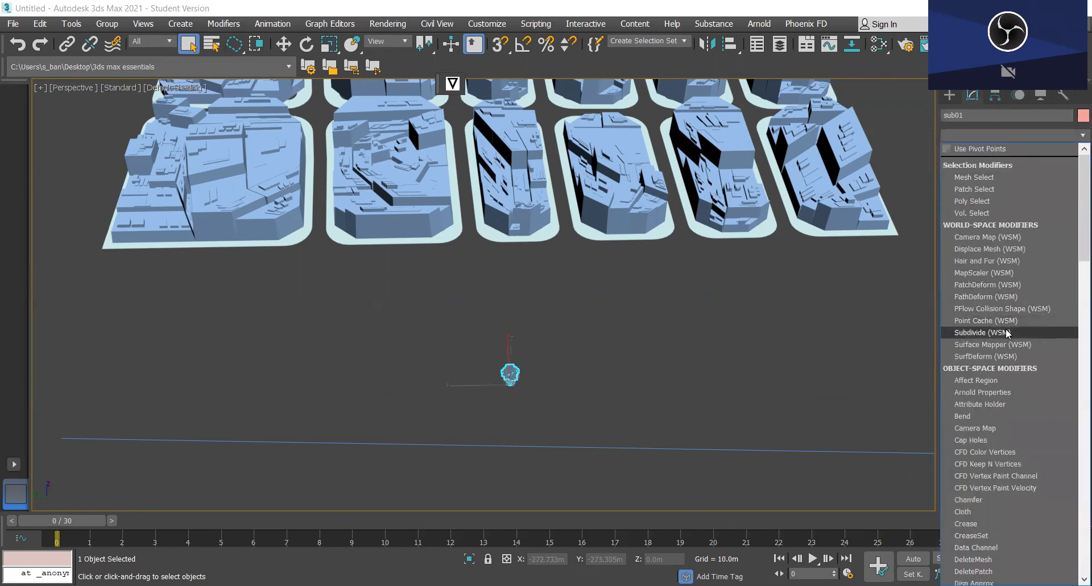
key(v)
key(v)
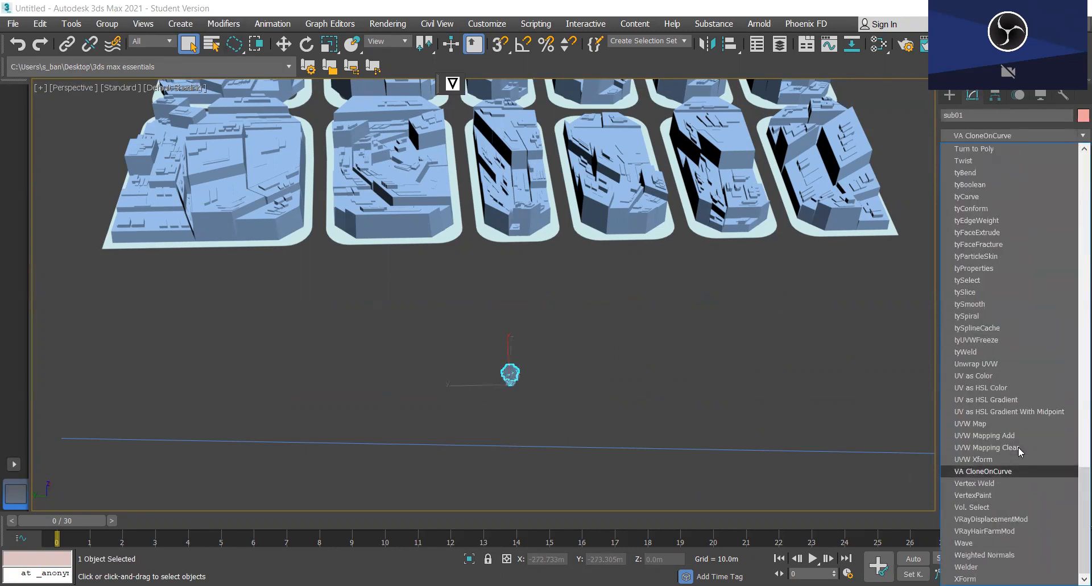
key(Return)
Step: Pick the straight line in front of the blocks as the curve for cloning the tree
scroll(707, 380, down, 3)
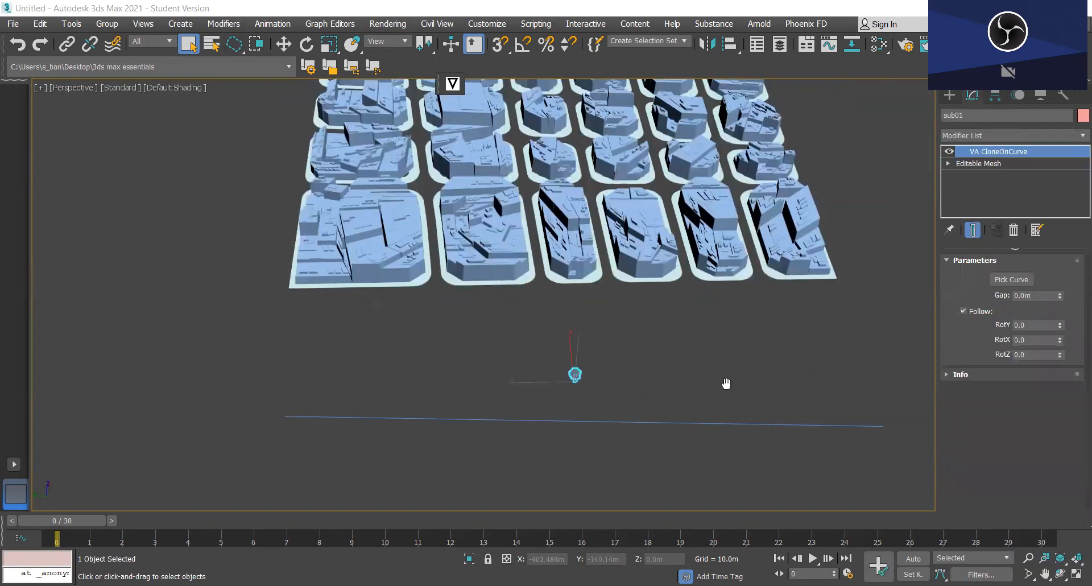
scroll(744, 393, up, 2)
click(1011, 280)
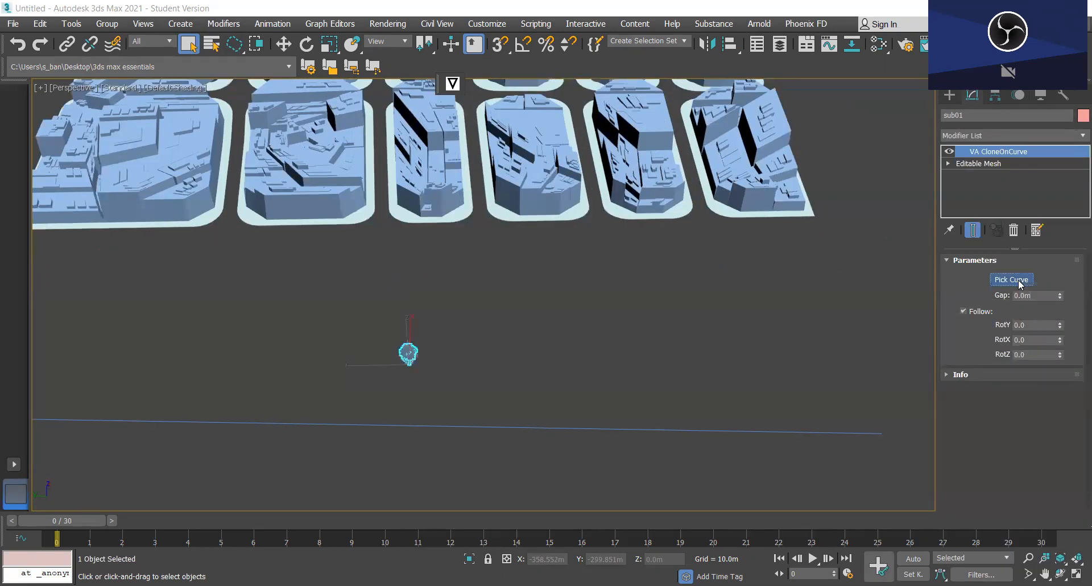
click(827, 430)
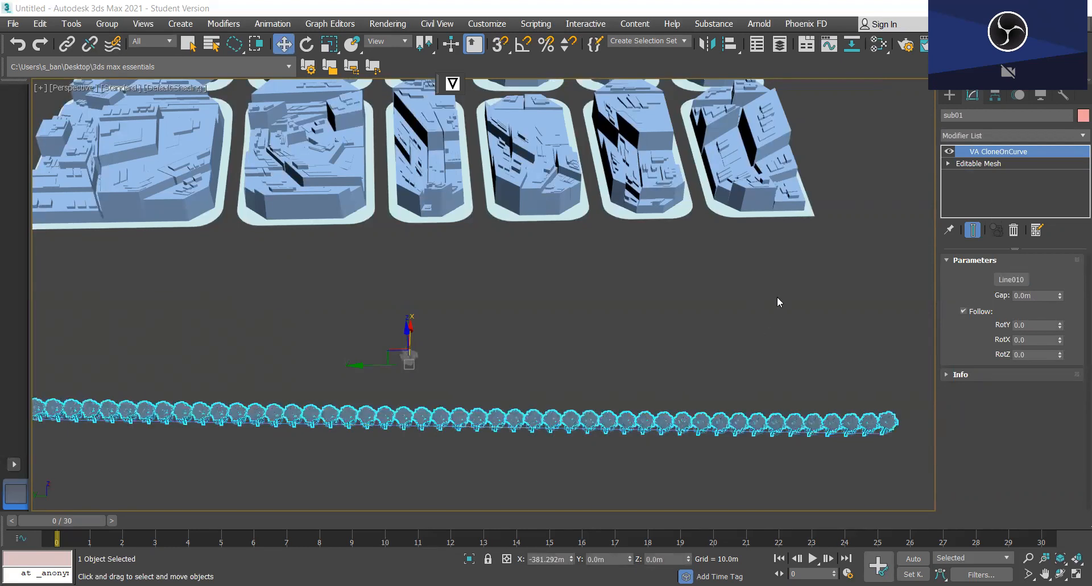
Step: Set the gap between the cloned trees to 10 m and check their spacing along the line
middle_drag(683, 333, 734, 267)
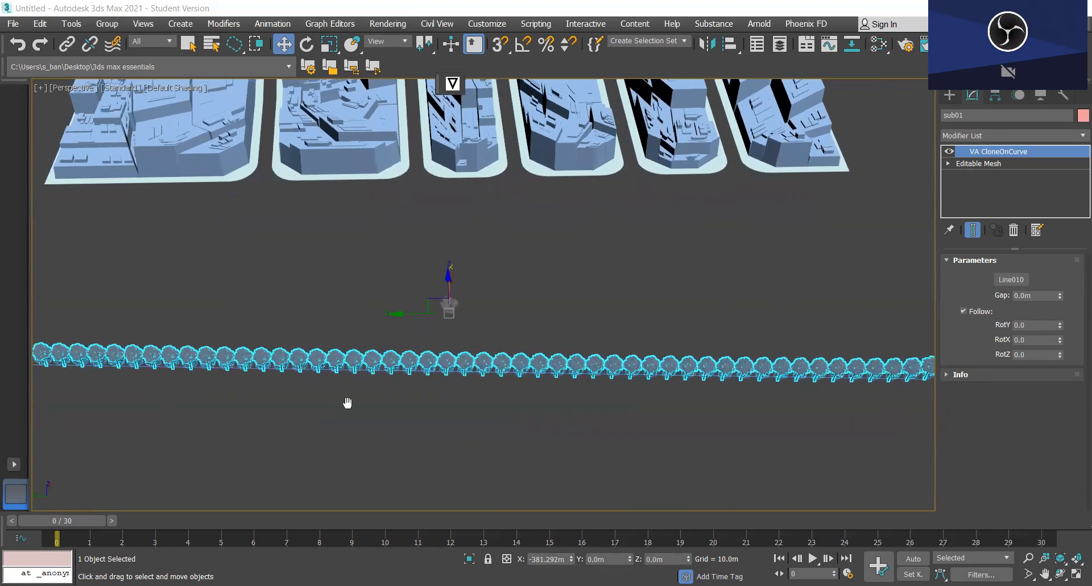
middle_drag(348, 403, 409, 391)
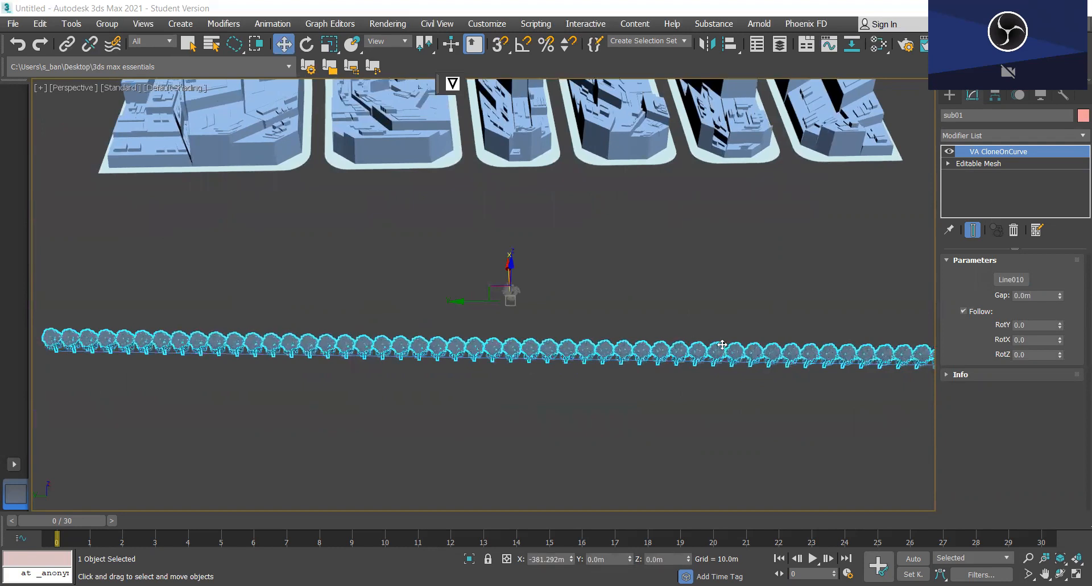
alt+middle_drag(691, 381, 778, 363)
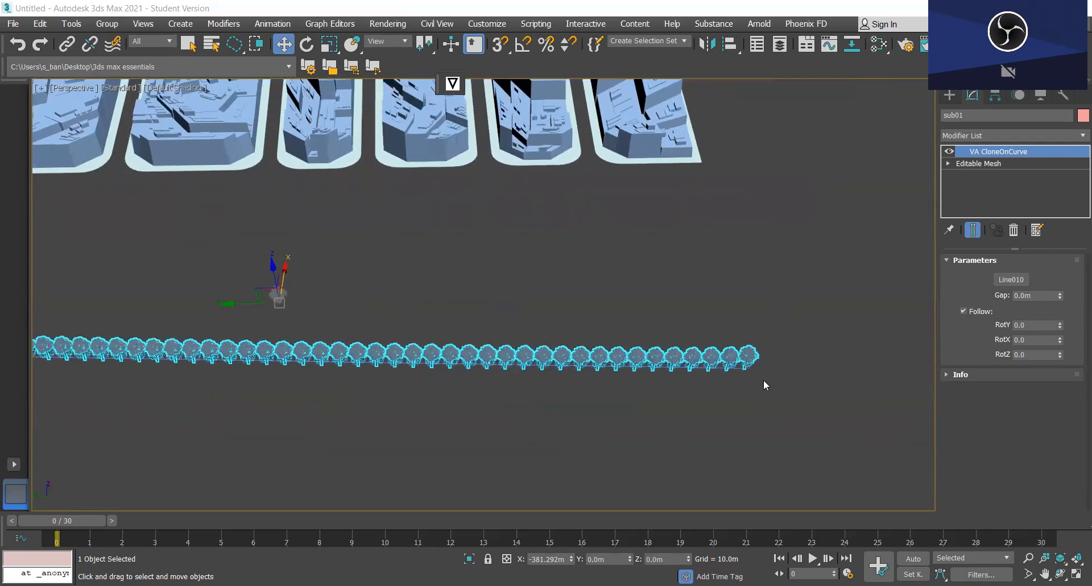
click(1023, 297)
text(10)
scroll(689, 373, up, 5)
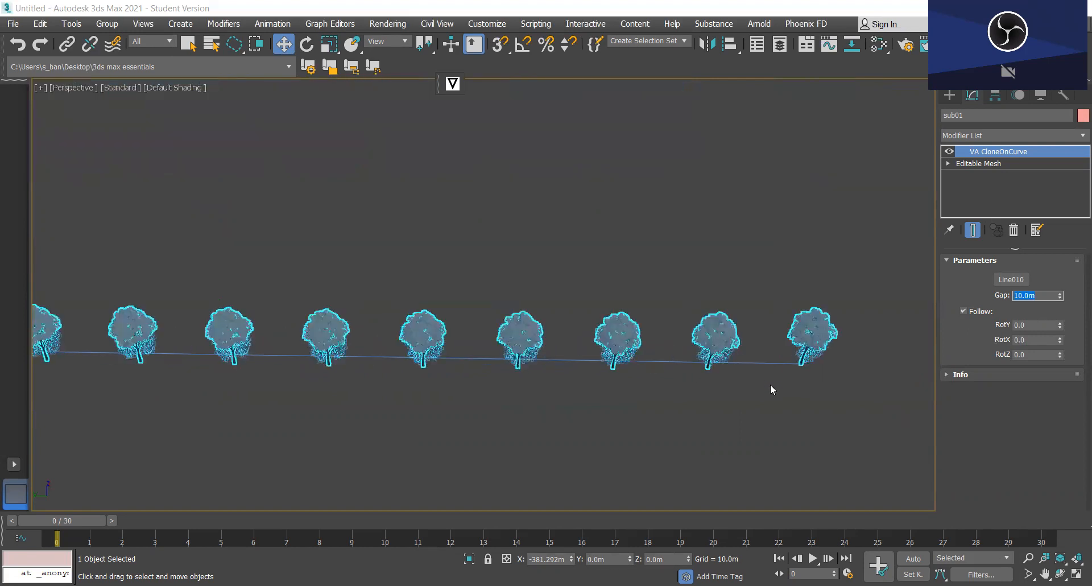
middle_drag(657, 376, 751, 370)
scroll(490, 383, down, 3)
middle_drag(495, 386, 671, 375)
middle_drag(484, 380, 814, 392)
scroll(426, 381, down, 5)
middle_drag(540, 398, 330, 386)
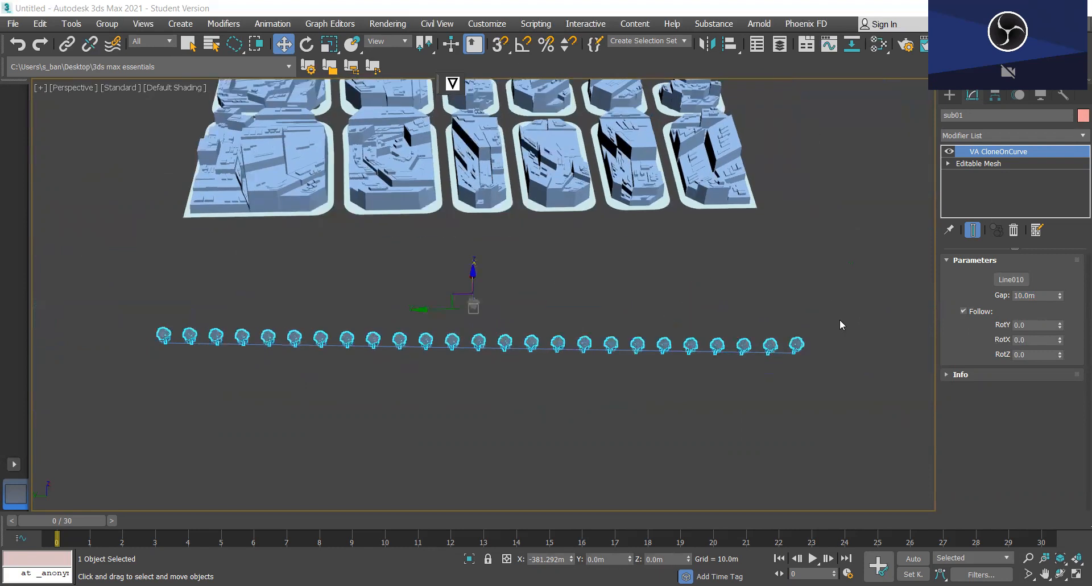
Step: Delete the row of cloned trees in front of the city blocks
click(913, 309)
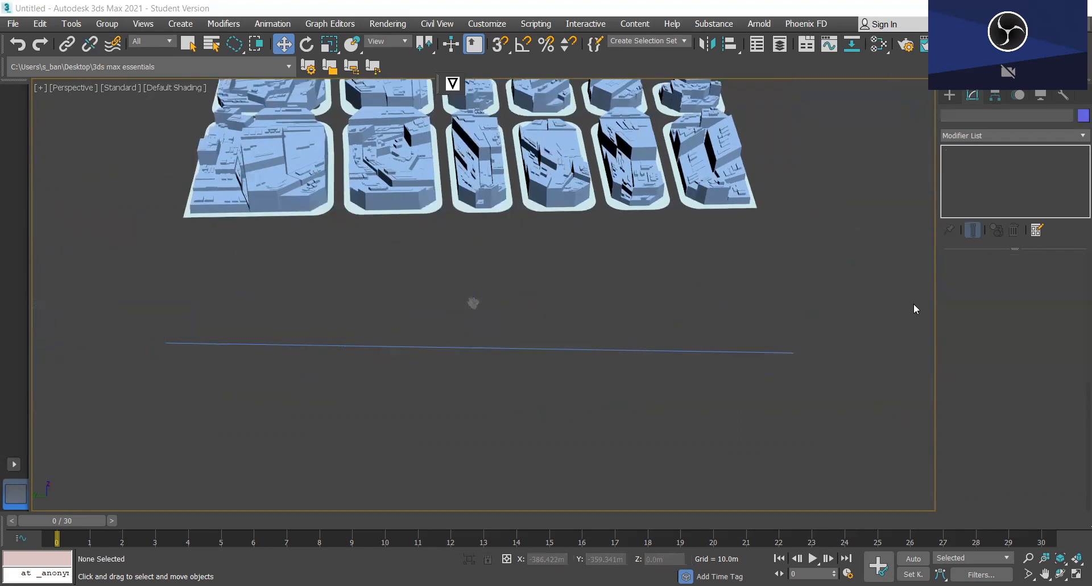
click(663, 351)
key(Delete)
scroll(455, 293, up, 8)
scroll(503, 329, down, 3)
key(alt+z)
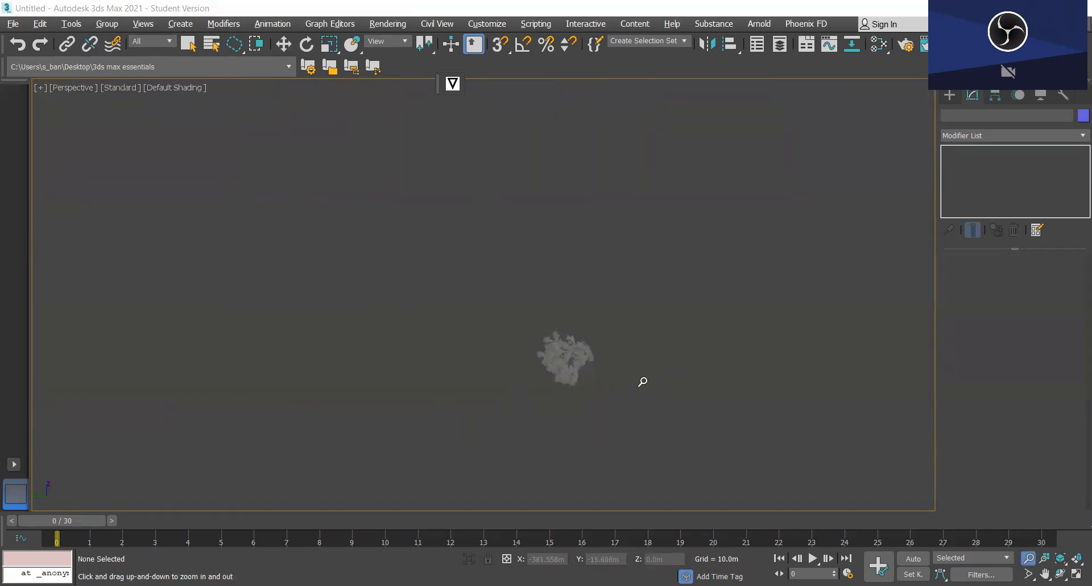
Step: Undo the deletion and the VA CloneOnCurve modifier on the tree mesh, then return to the selection tool
key(ctrl+z)
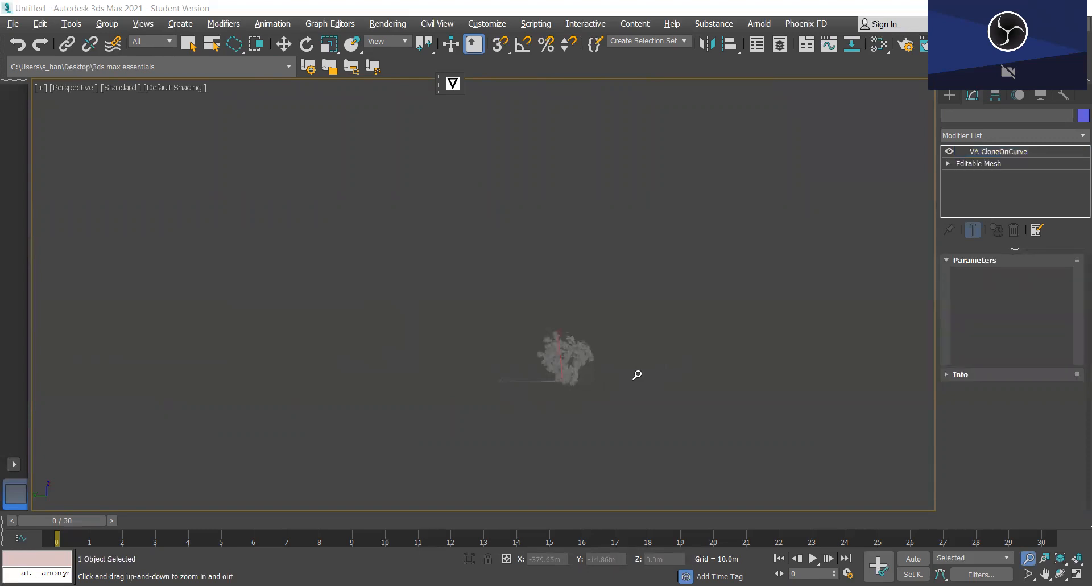
key(ctrl+z)
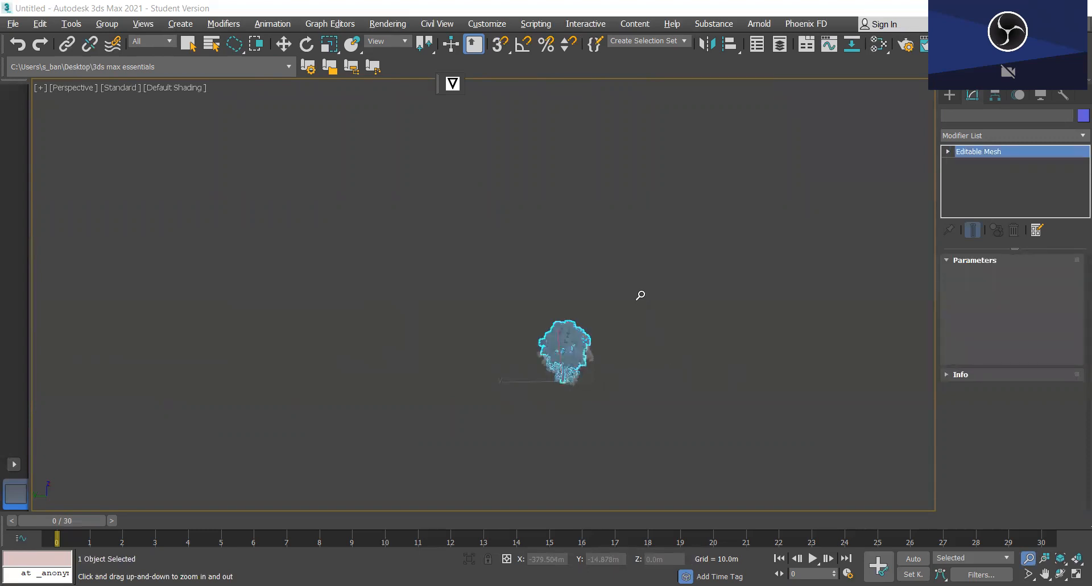
scroll(641, 301, down, 3)
middle_drag(644, 385, 616, 389)
key(q)
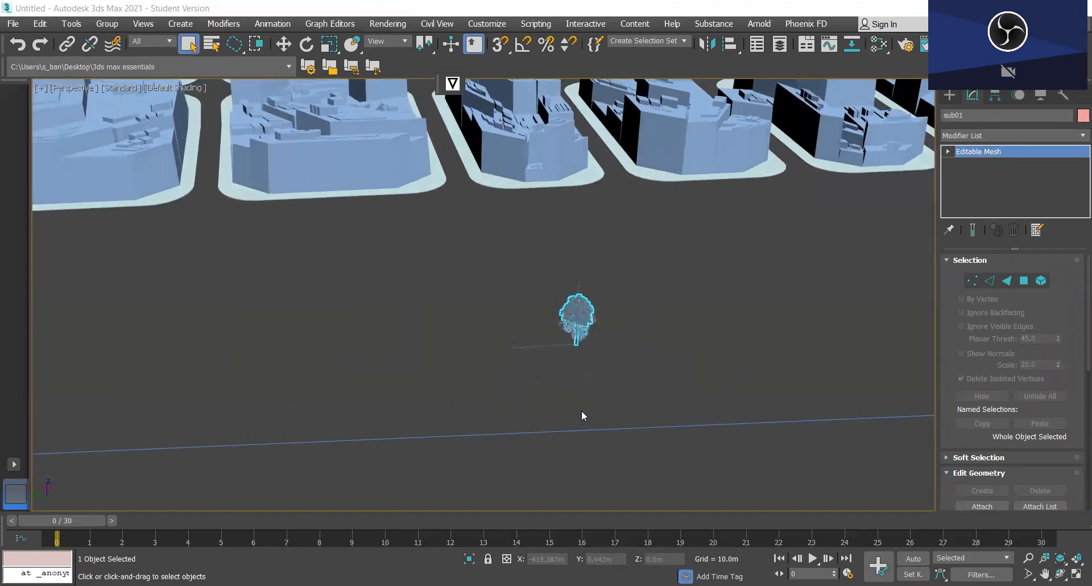
Step: Delete the straight guide line in front of the city blocks
click(585, 420)
click(607, 431)
key(Delete)
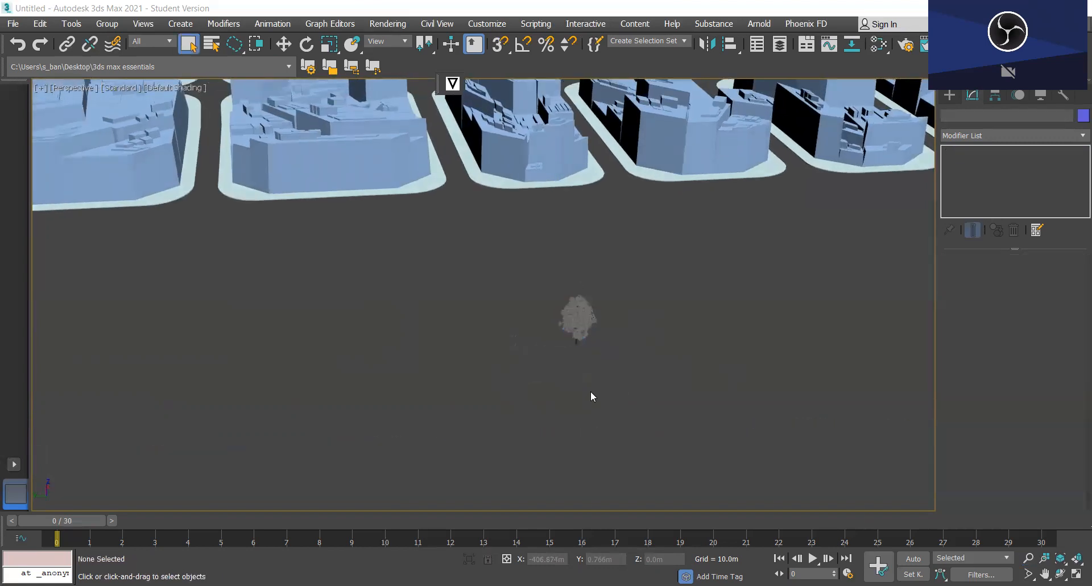
Step: Examine the sidewalk strips and outlines around the city blocks
scroll(590, 392, down, 4)
alt+middle_drag(585, 398, 590, 377)
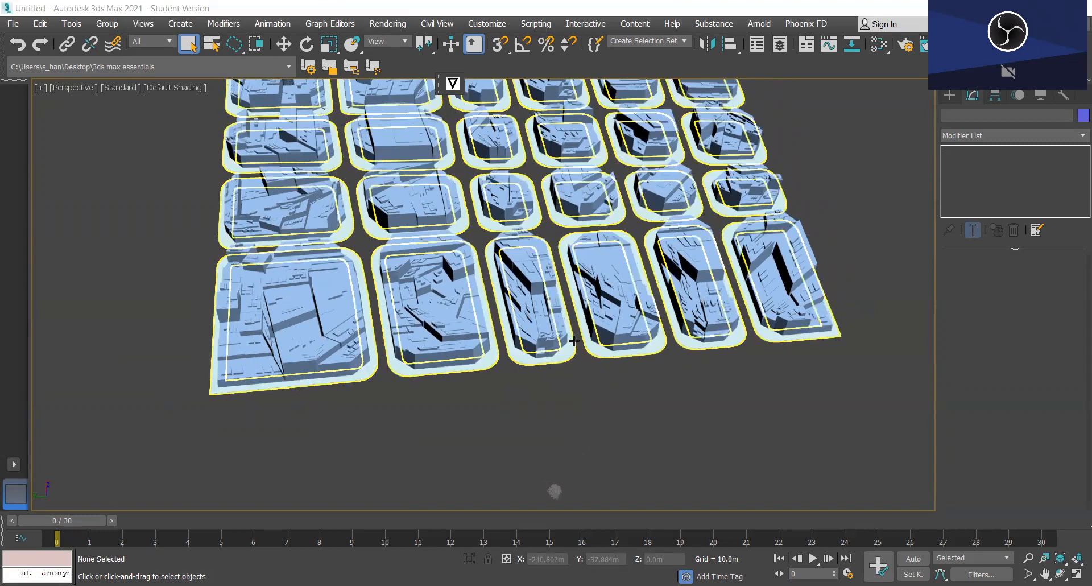
scroll(591, 376, up, 4)
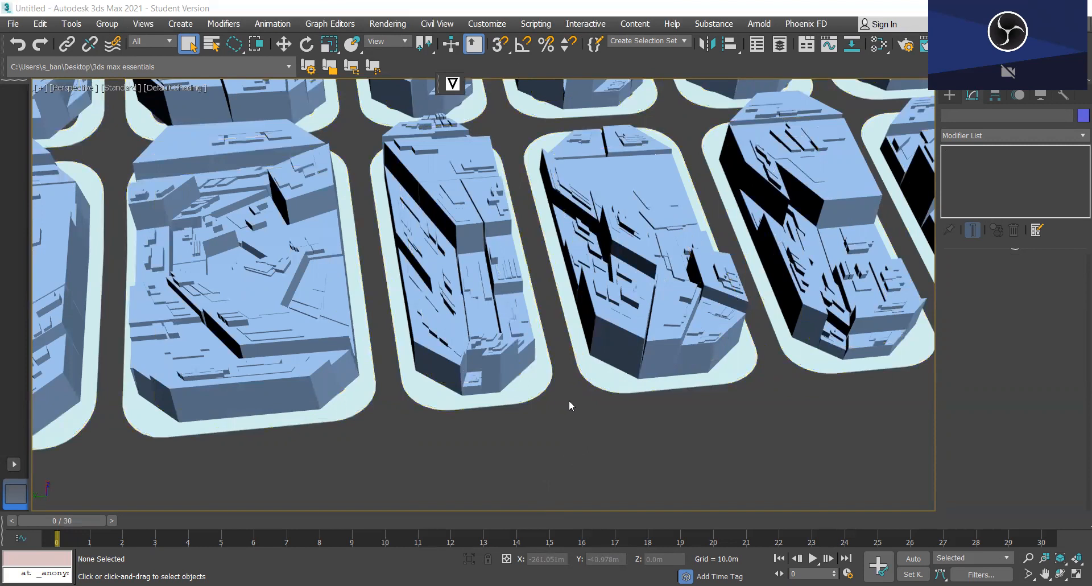
scroll(591, 399, down, 6)
scroll(587, 404, up, 5)
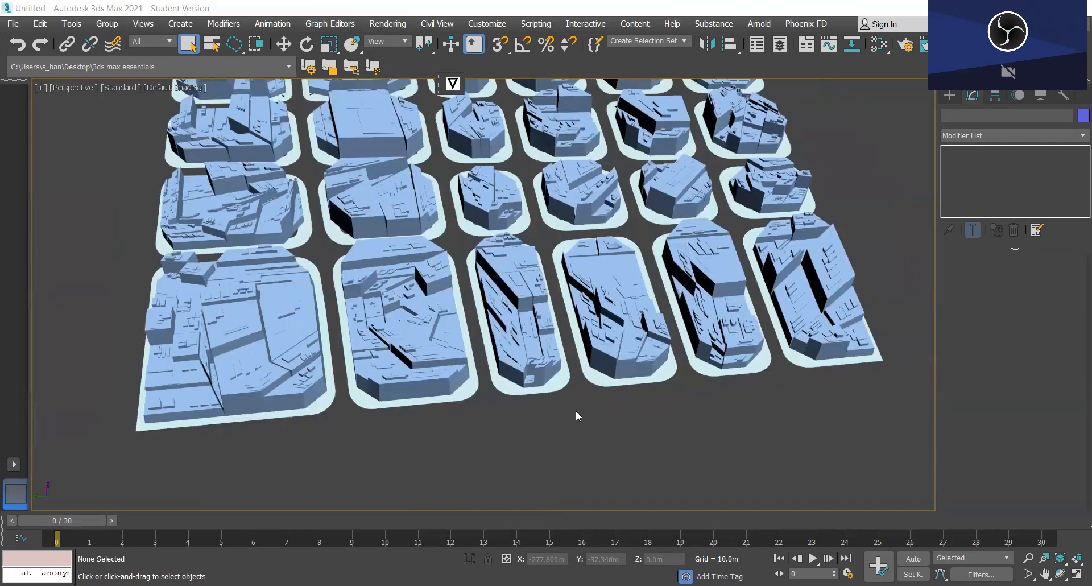
scroll(613, 428, up, 2)
scroll(626, 415, up, 3)
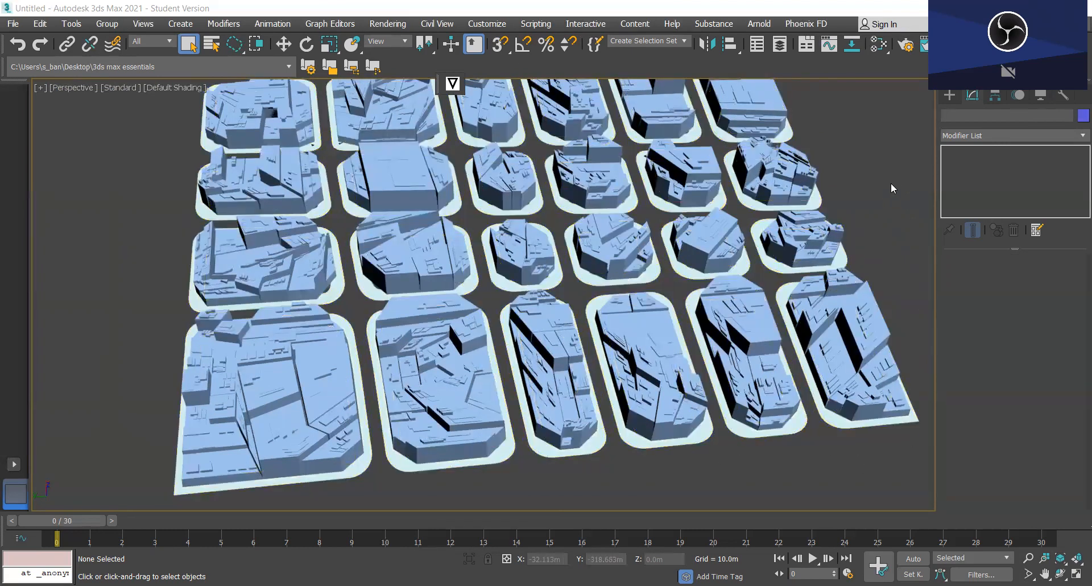
Step: Hide the visible buildings shape in the default layer so only the sidewalk strips remain in view
scroll(891, 183, down, 5)
scroll(848, 190, up, 3)
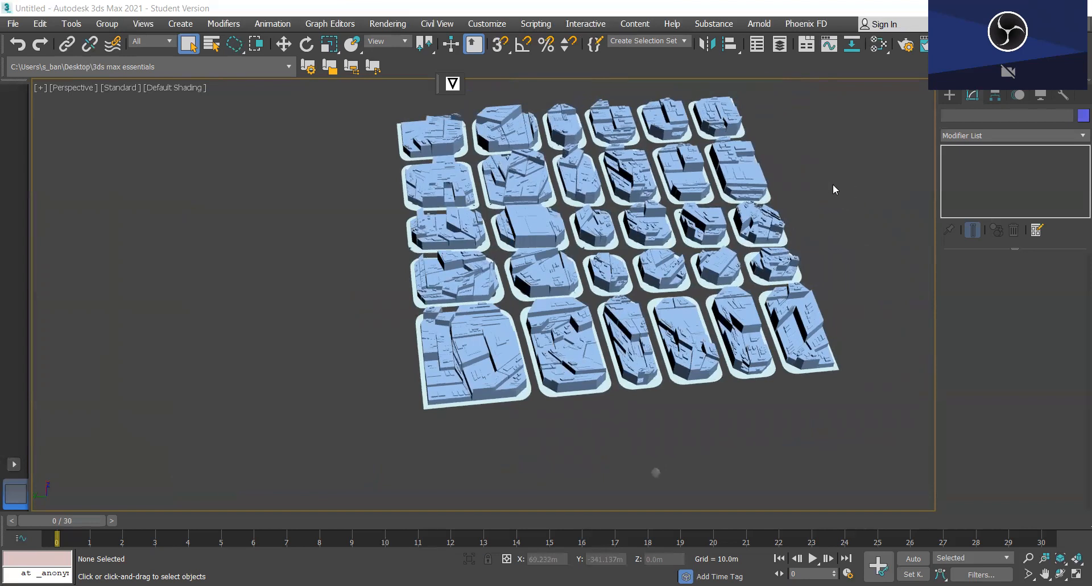
click(784, 46)
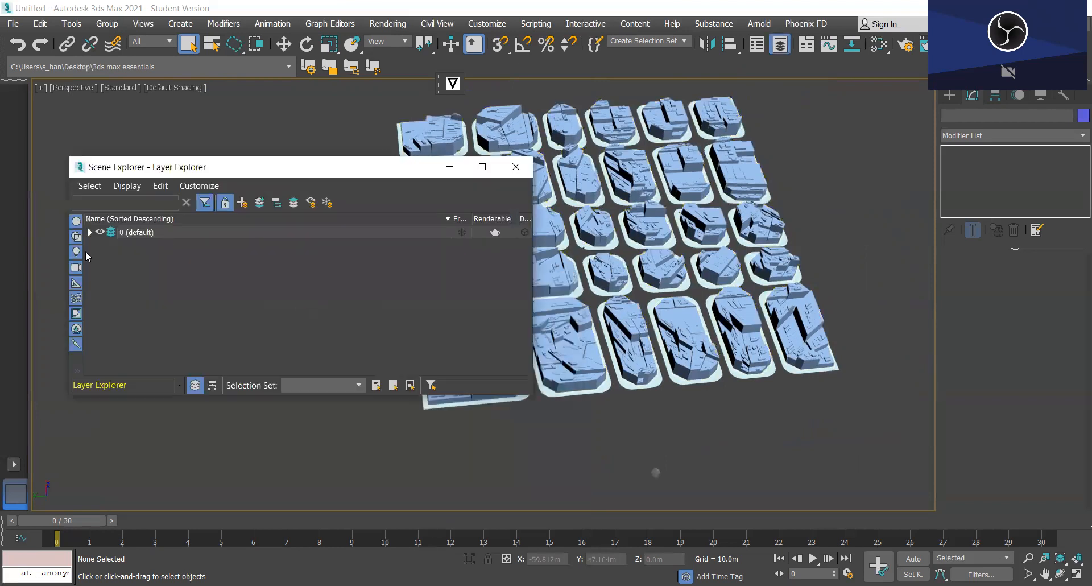
click(90, 233)
scroll(169, 275, down, 3)
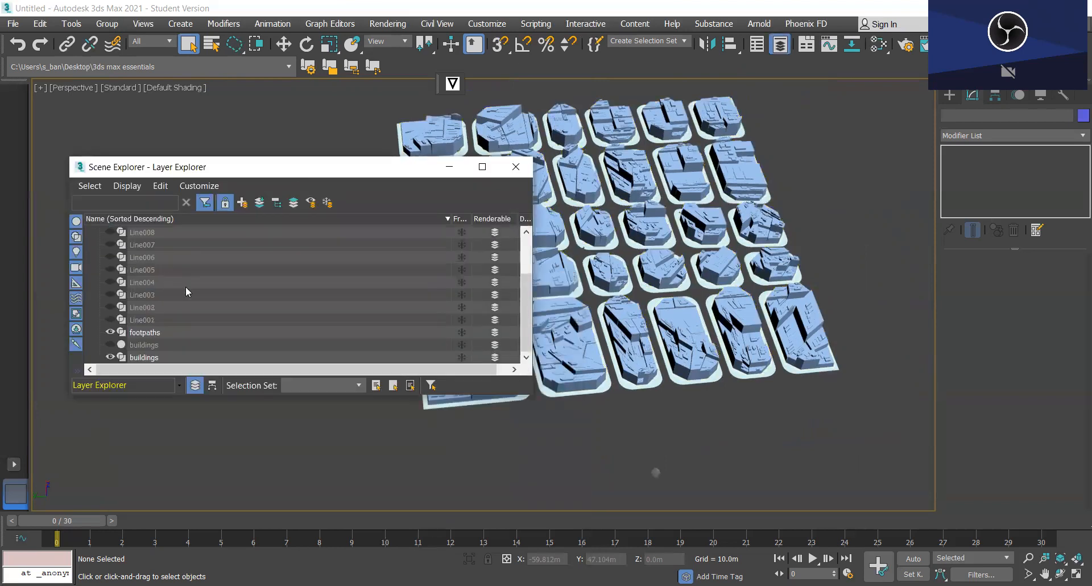
click(110, 357)
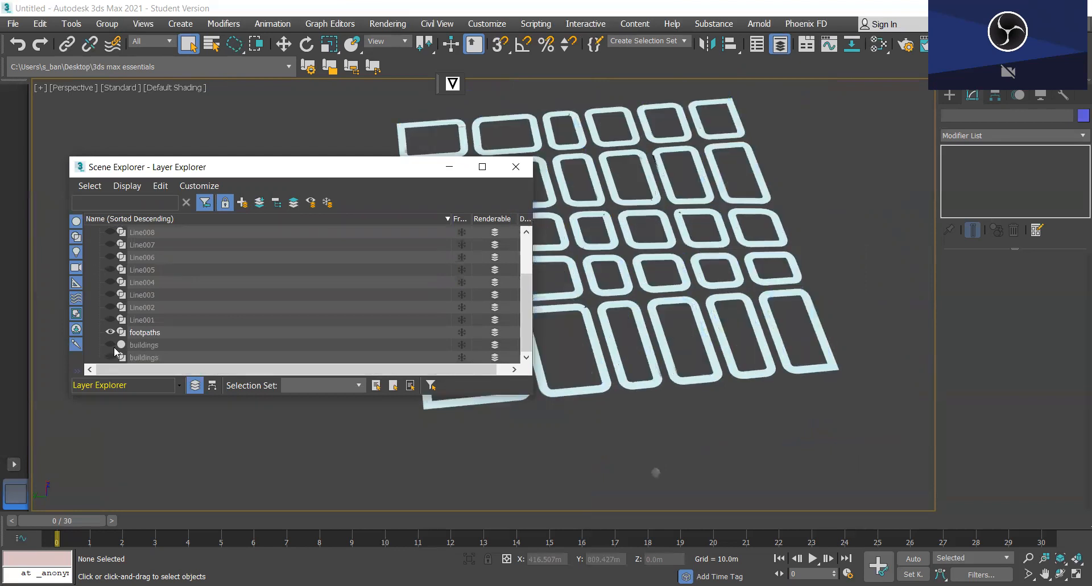
Step: Clone the footpaths object as an independent copy and hide the original footpaths
click(142, 333)
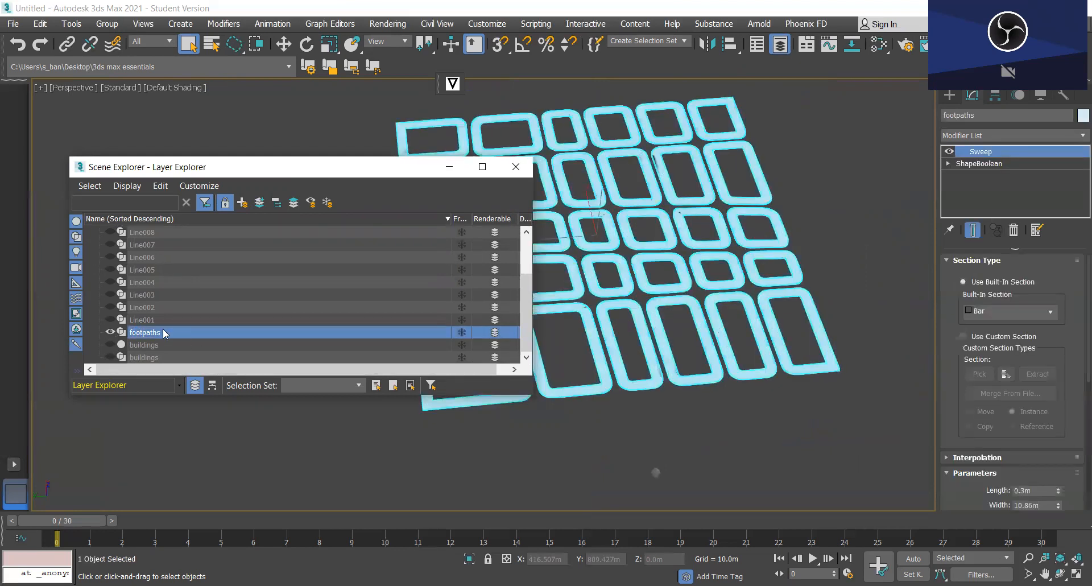
right_click(158, 335)
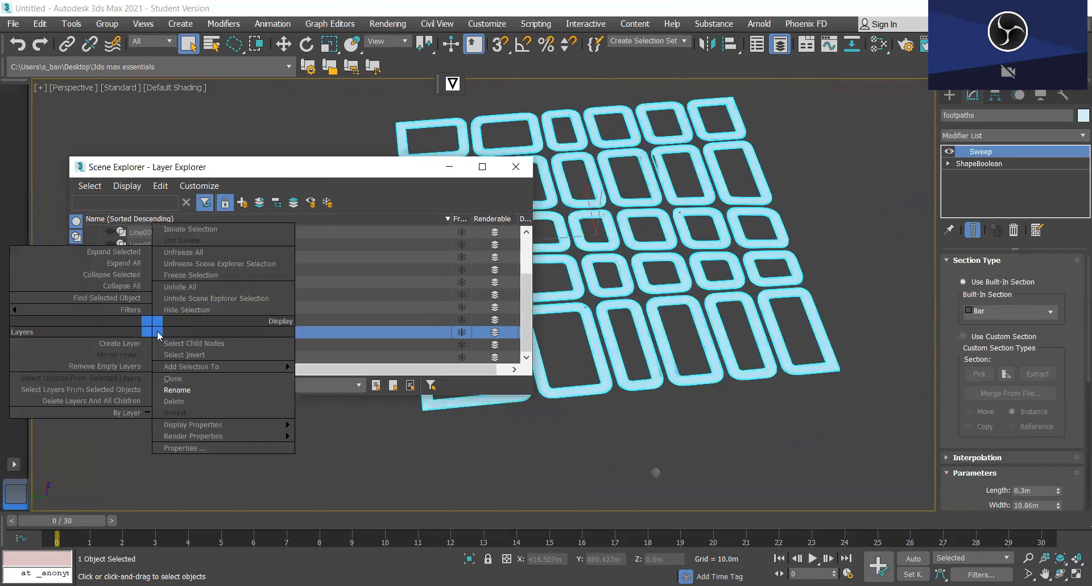
click(188, 379)
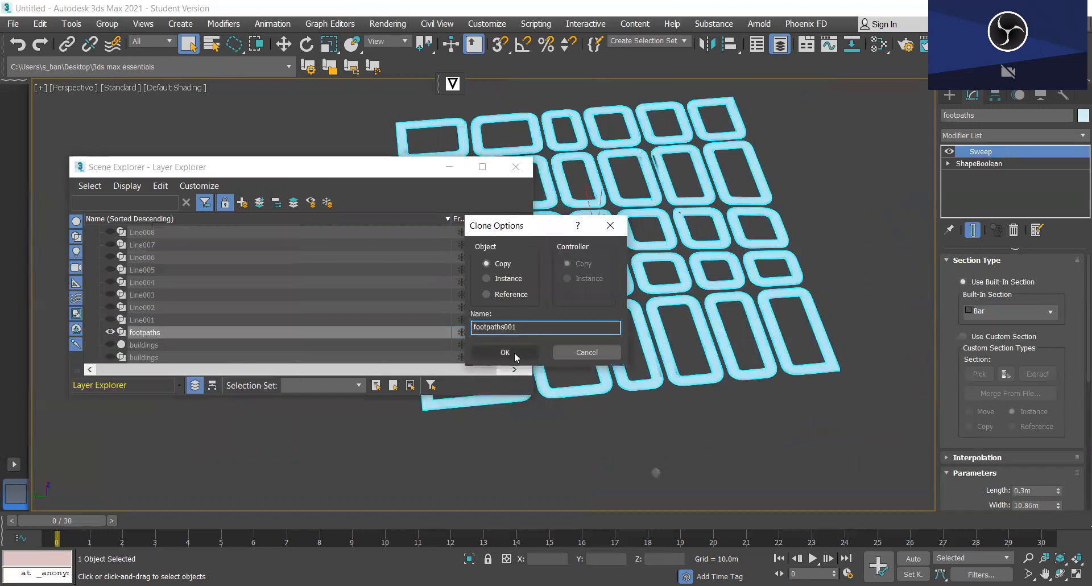
click(515, 351)
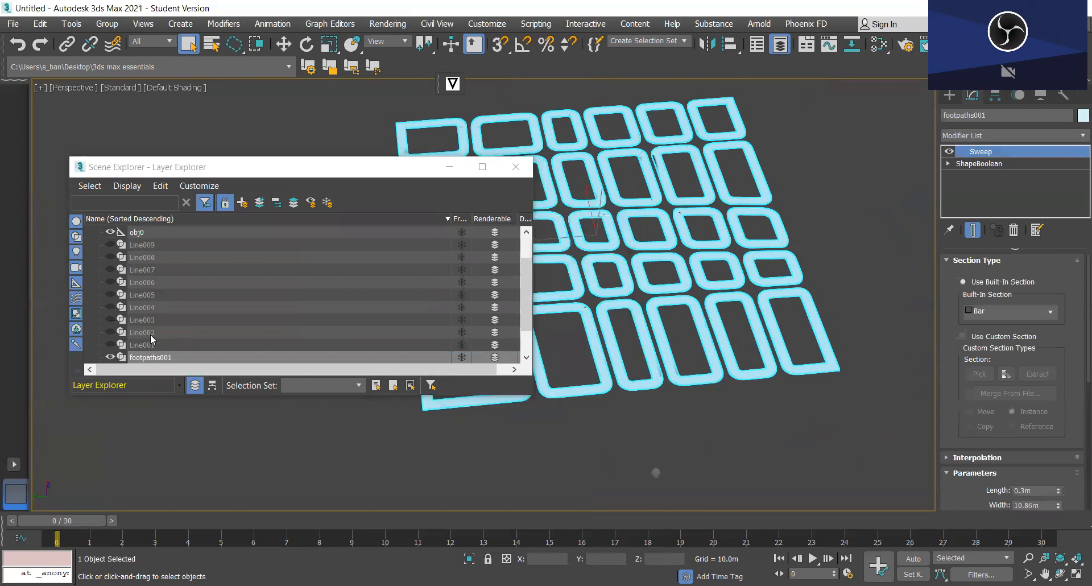
click(111, 333)
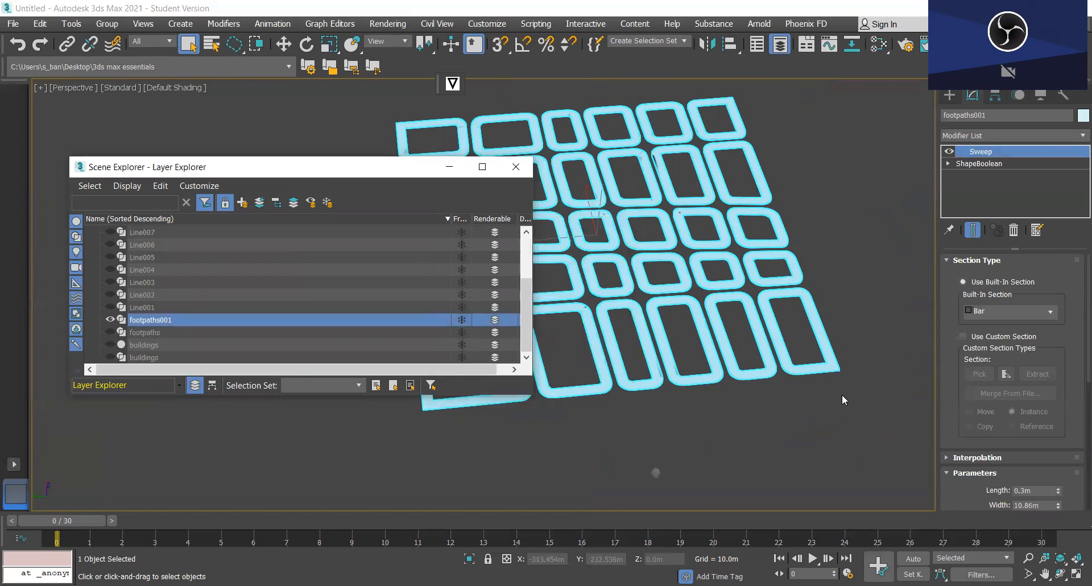
click(449, 169)
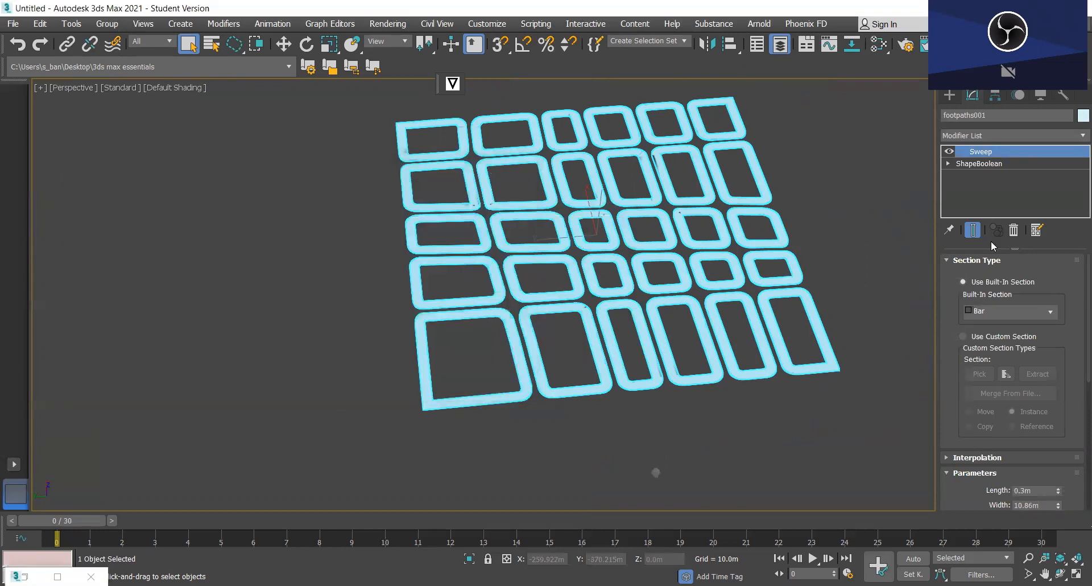
Step: Delete the Sweep modifier from the footpaths copy to leave only the block outlines
right_click(984, 153)
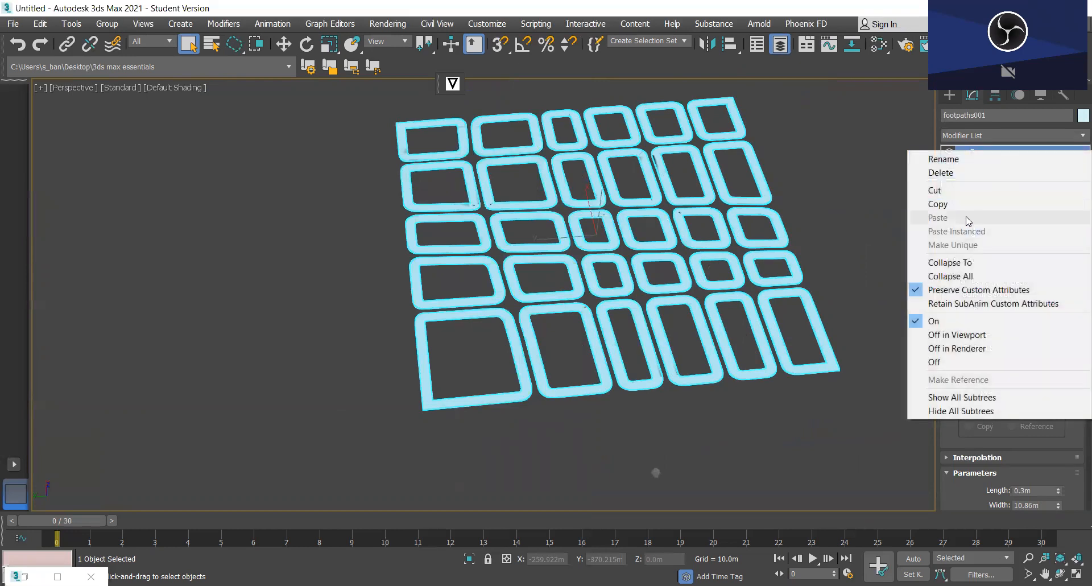
click(939, 173)
scroll(754, 297, down, 5)
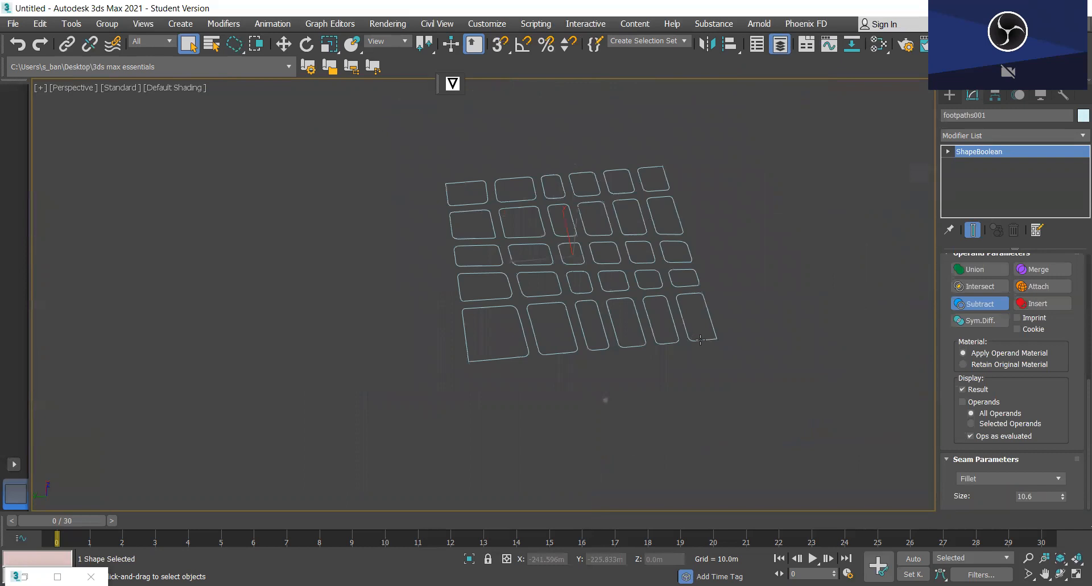
scroll(739, 293, up, 8)
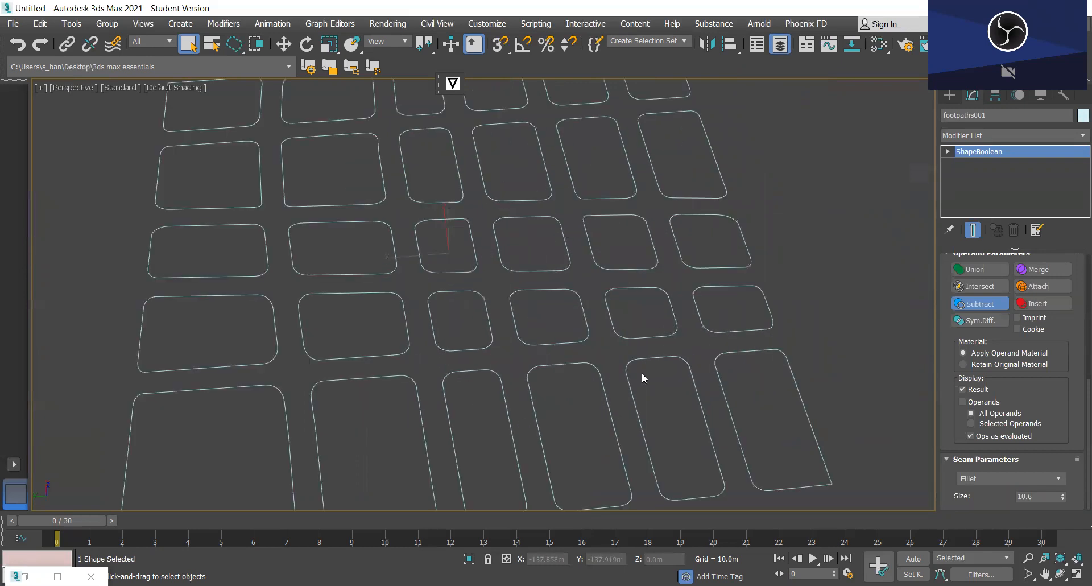
scroll(631, 410, up, 6)
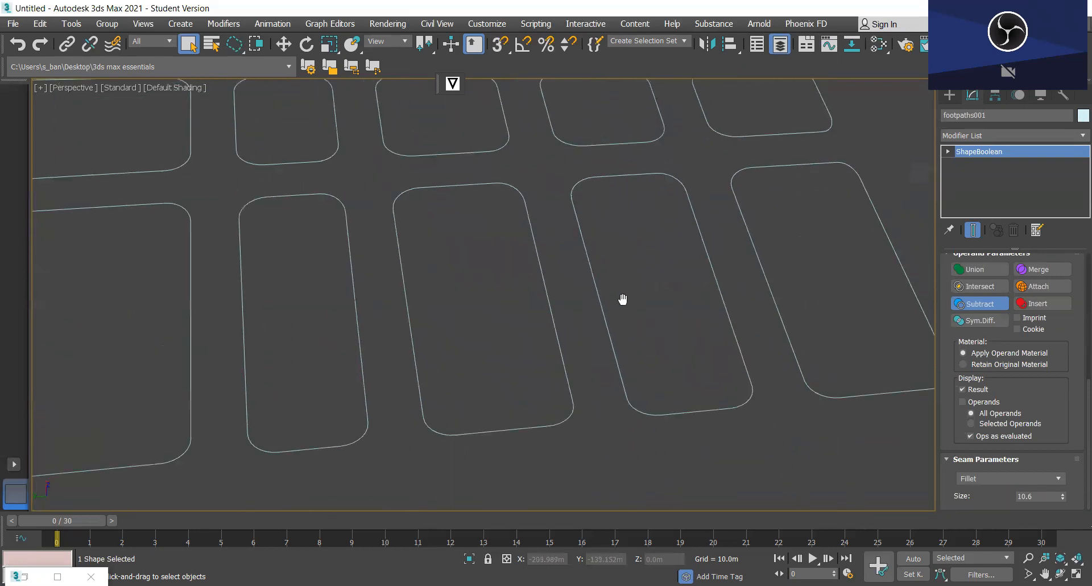
scroll(628, 363, down, 3)
scroll(660, 375, up, 3)
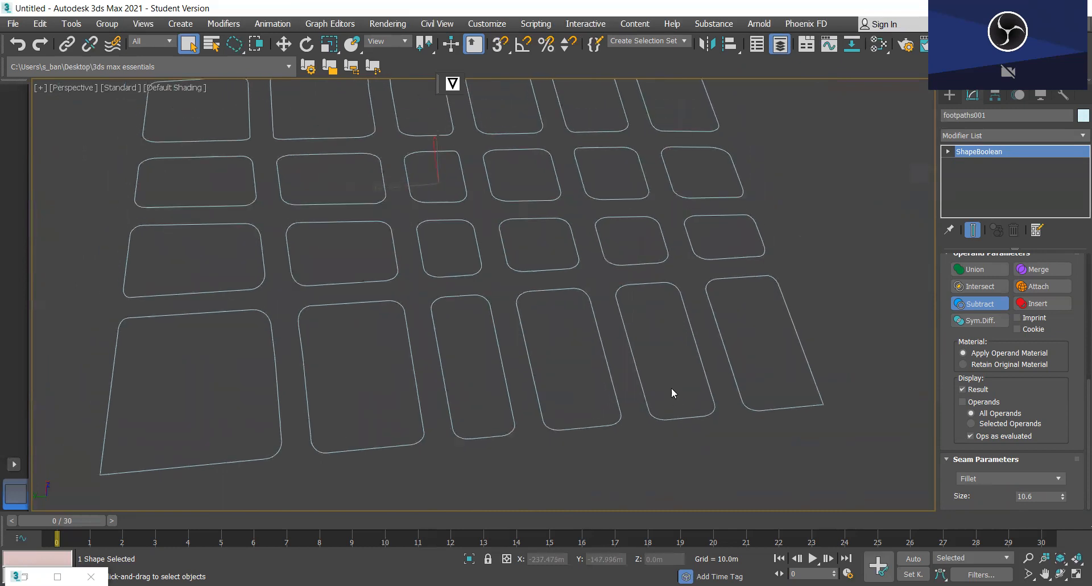
scroll(669, 369, down, 5)
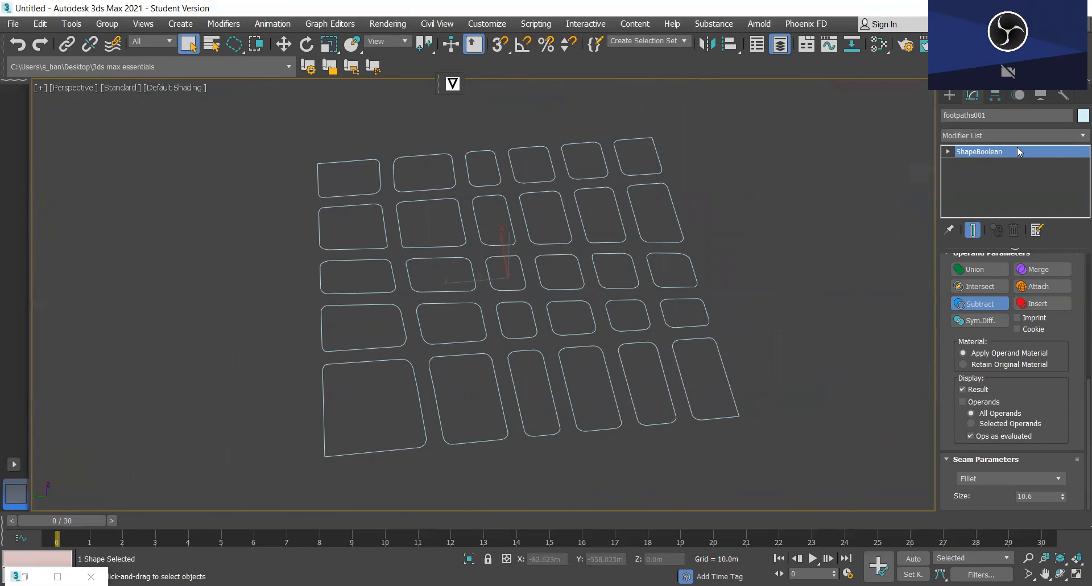
Step: Add a SplineOffset modifier to the outlines of the footpaths copy
click(1077, 137)
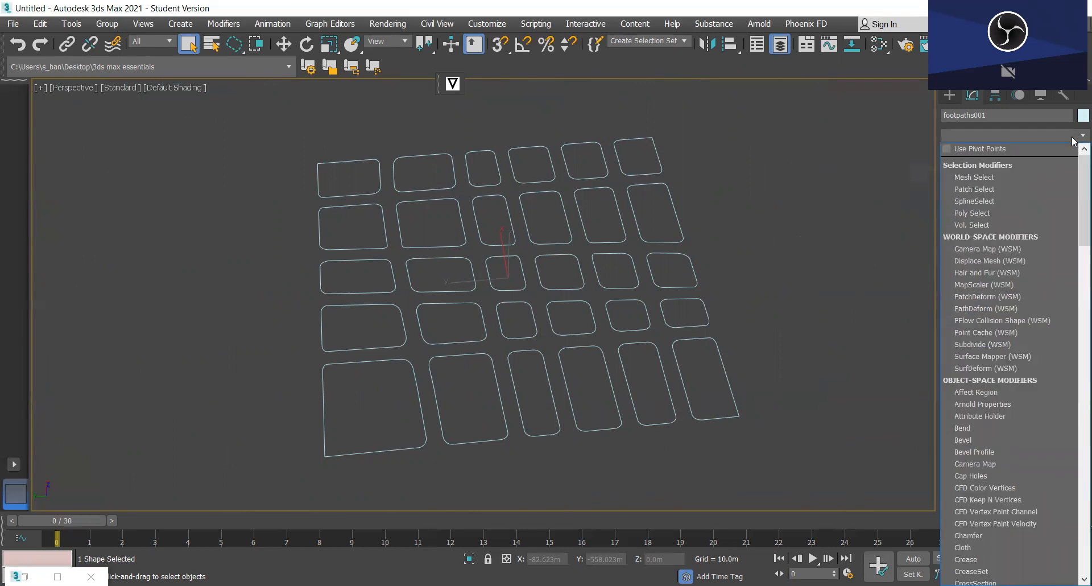
key(s)
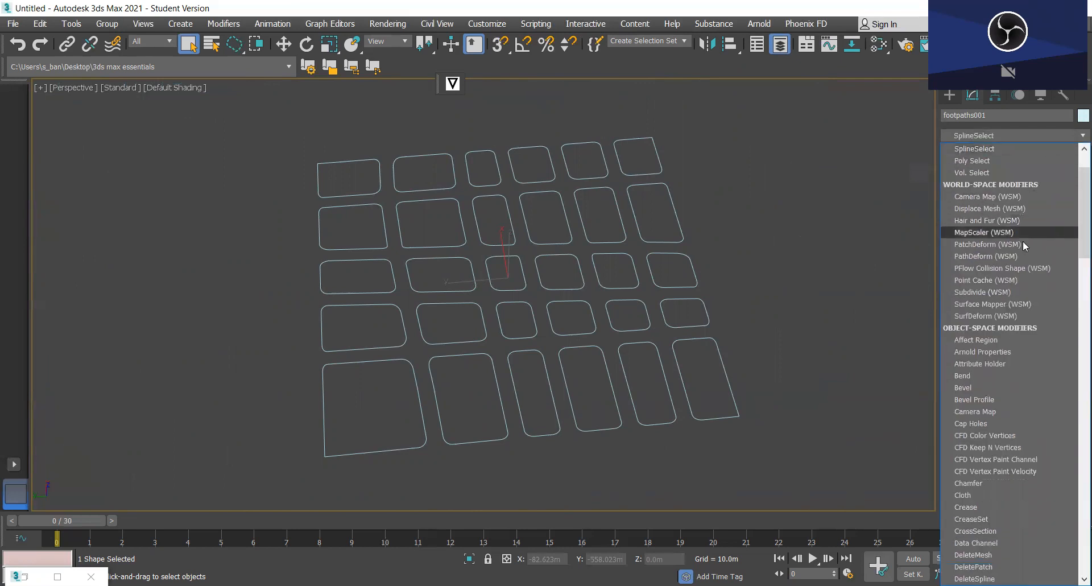
scroll(1045, 316, down, 15)
scroll(1029, 425, down, 10)
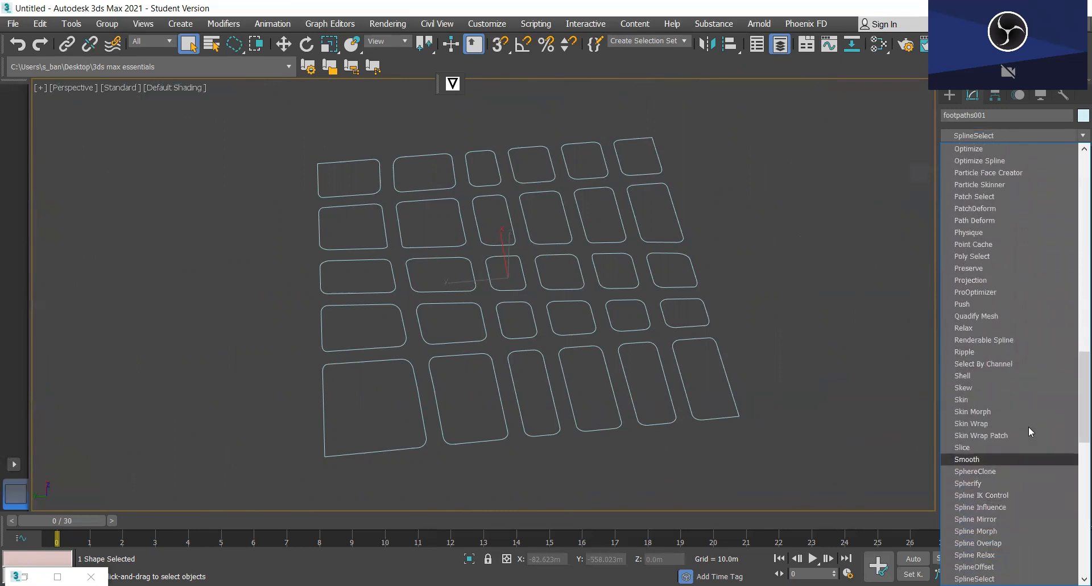
scroll(1028, 425, down, 1)
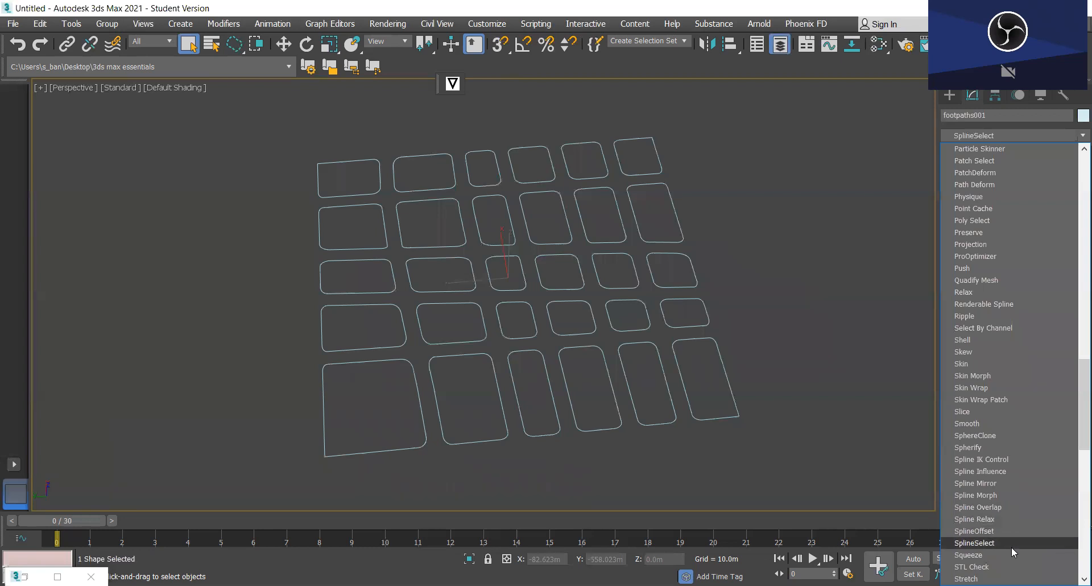
click(1012, 545)
Step: Set the SplineOffset spacing distance to 4 m
scroll(1076, 398, down, 1)
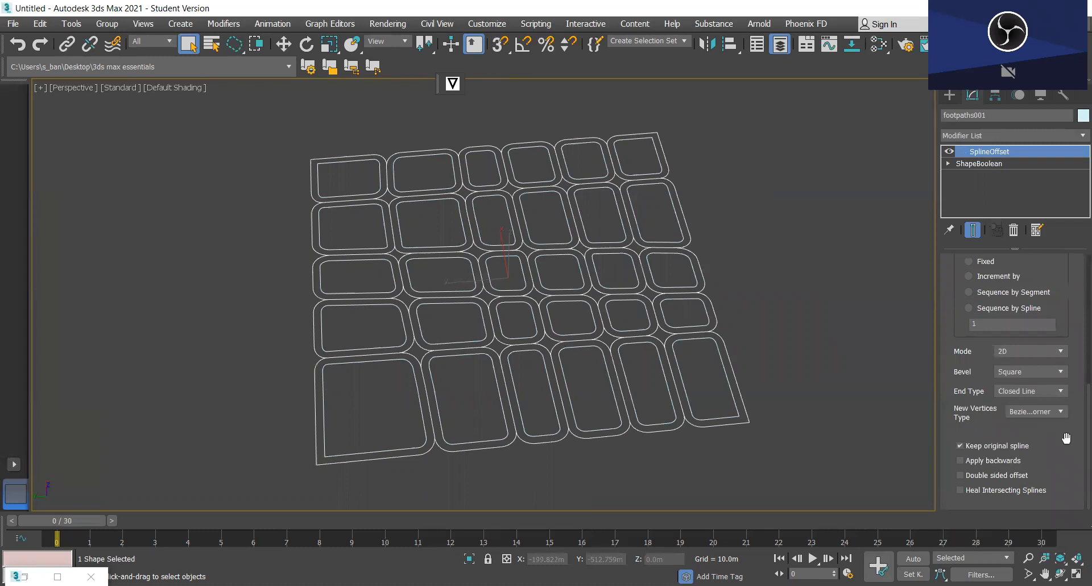
scroll(1065, 435, up, 6)
scroll(1065, 398, up, 5)
double_click(1014, 327)
text(4)
key(Return)
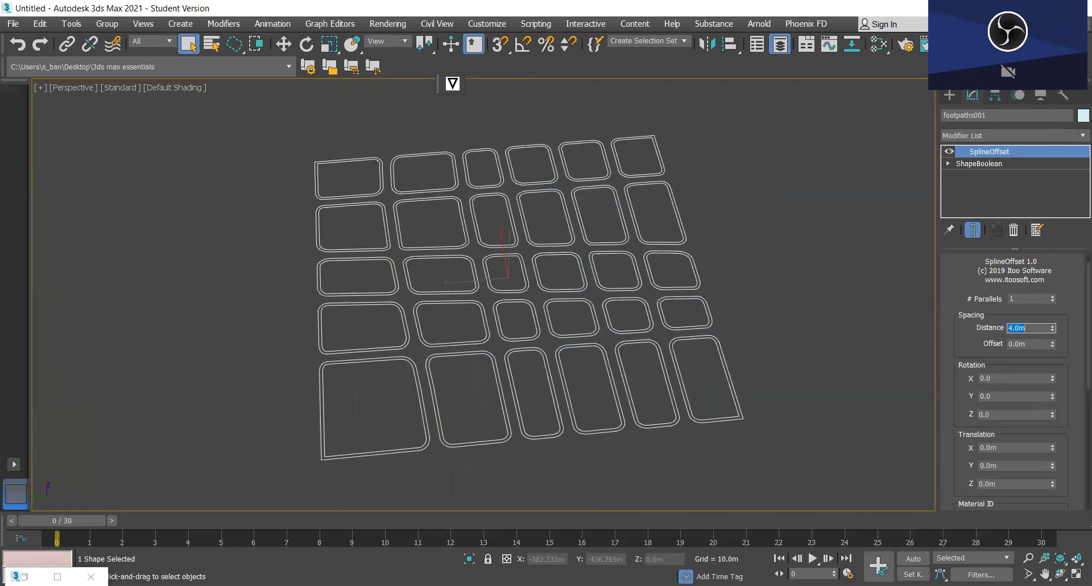
Step: Turn off Keep original spline in the SplineOffset so only the offset outlines remain
scroll(727, 432, up, 5)
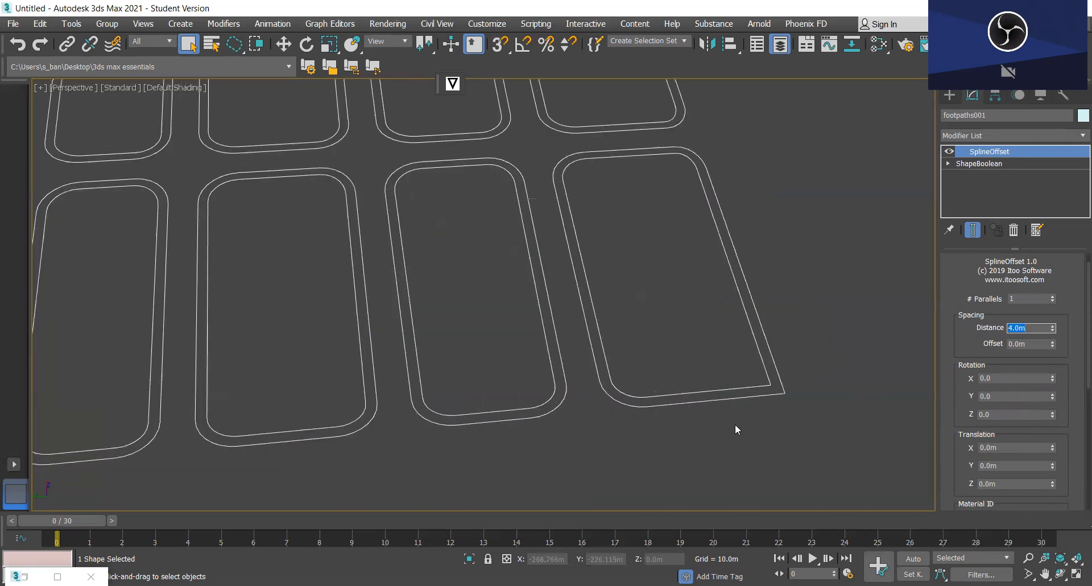
scroll(1074, 429, down, 5)
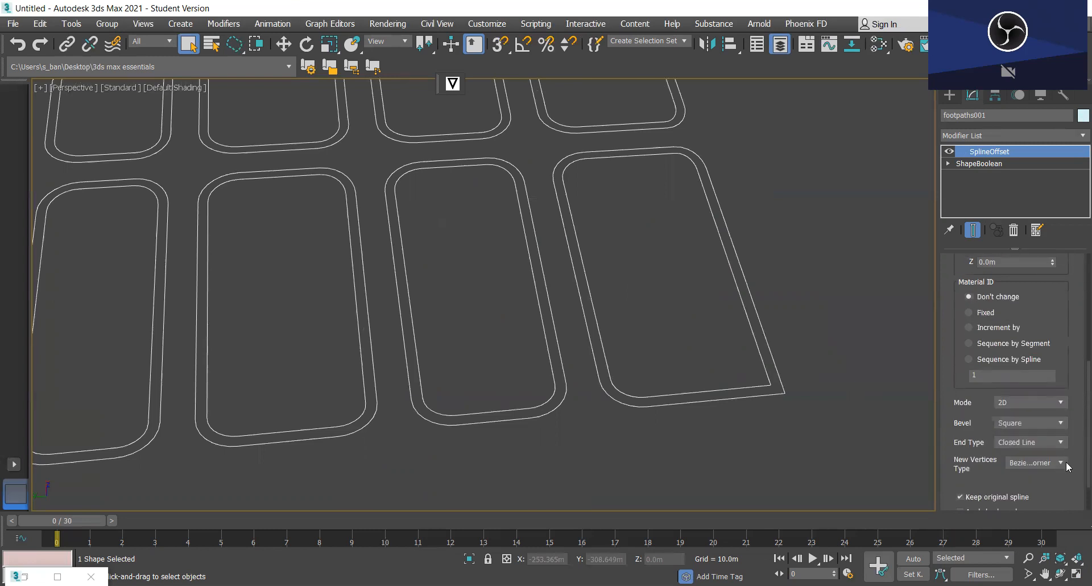
click(960, 496)
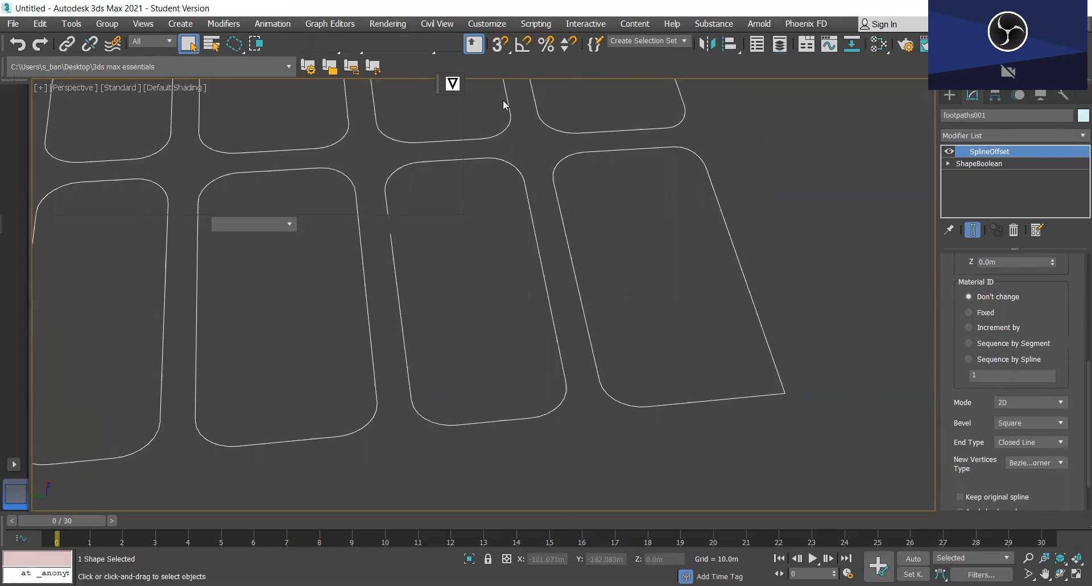
Step: Check the offset outlines against the original footpaths by unhiding that object briefly and hiding it again
click(780, 46)
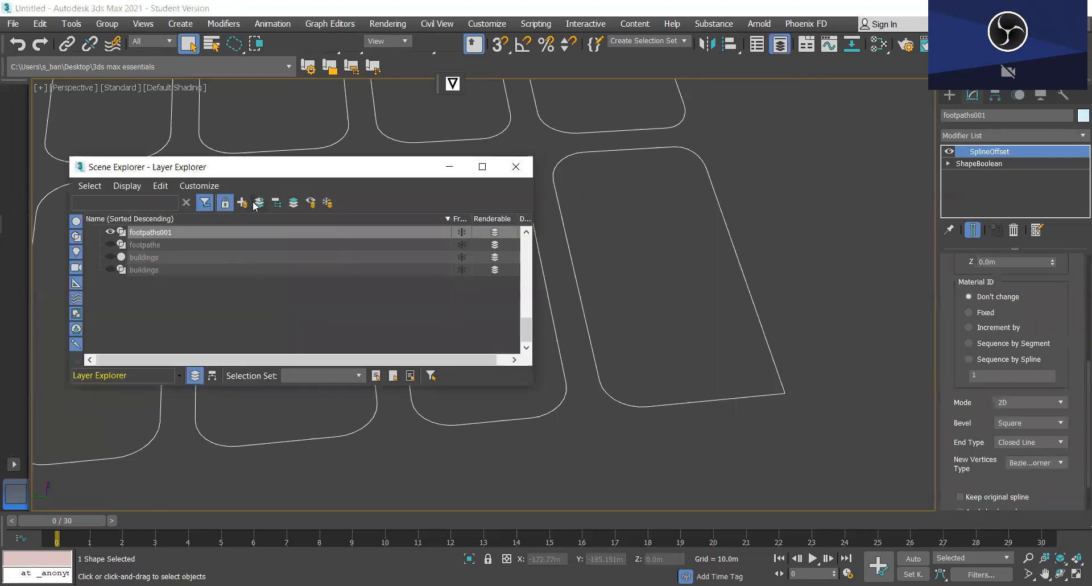
drag(270, 171, 235, 194)
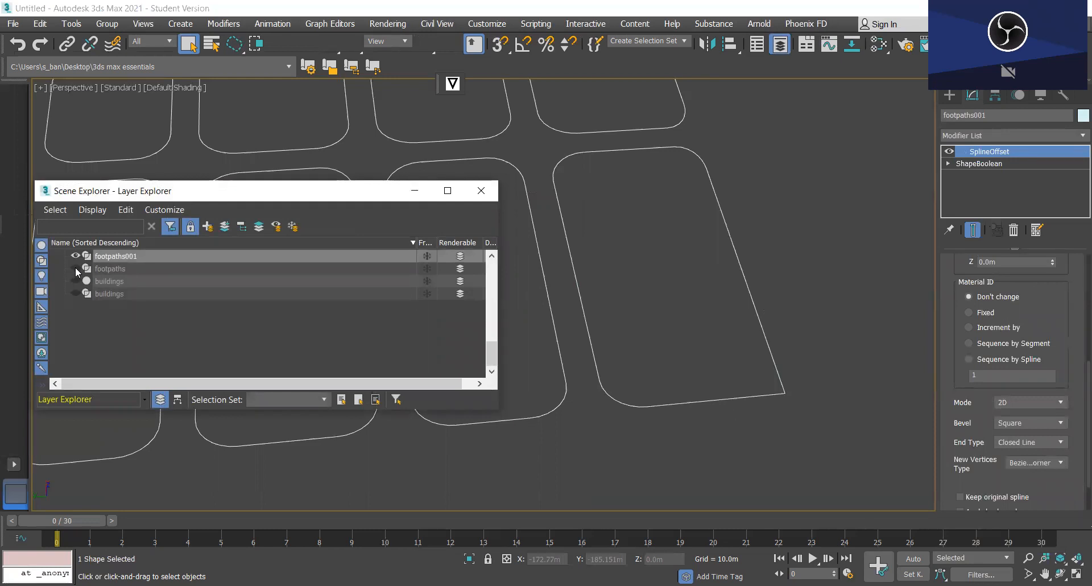
click(75, 268)
scroll(594, 352, up, 6)
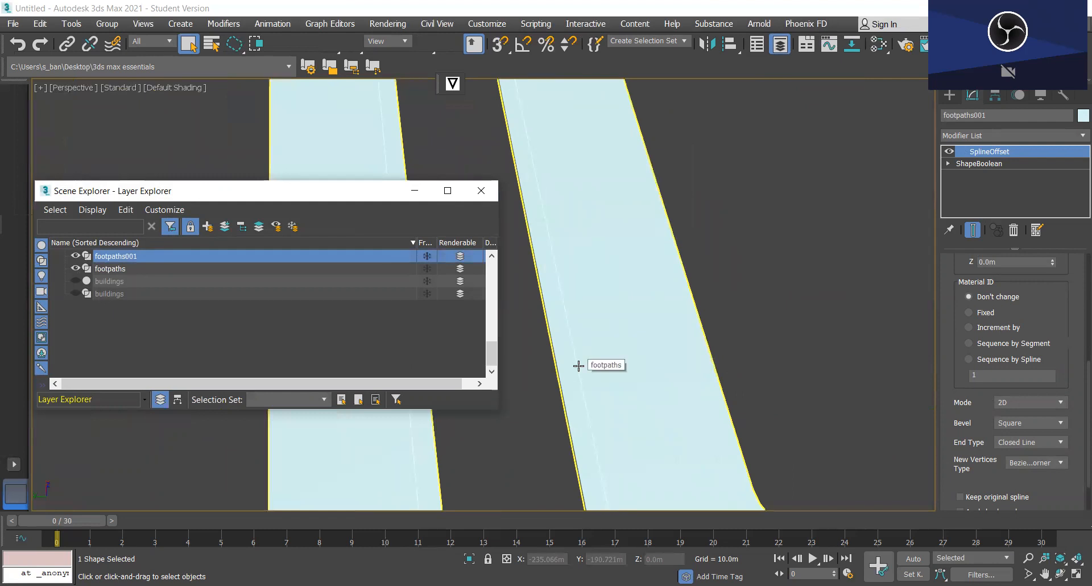
scroll(578, 366, down, 5)
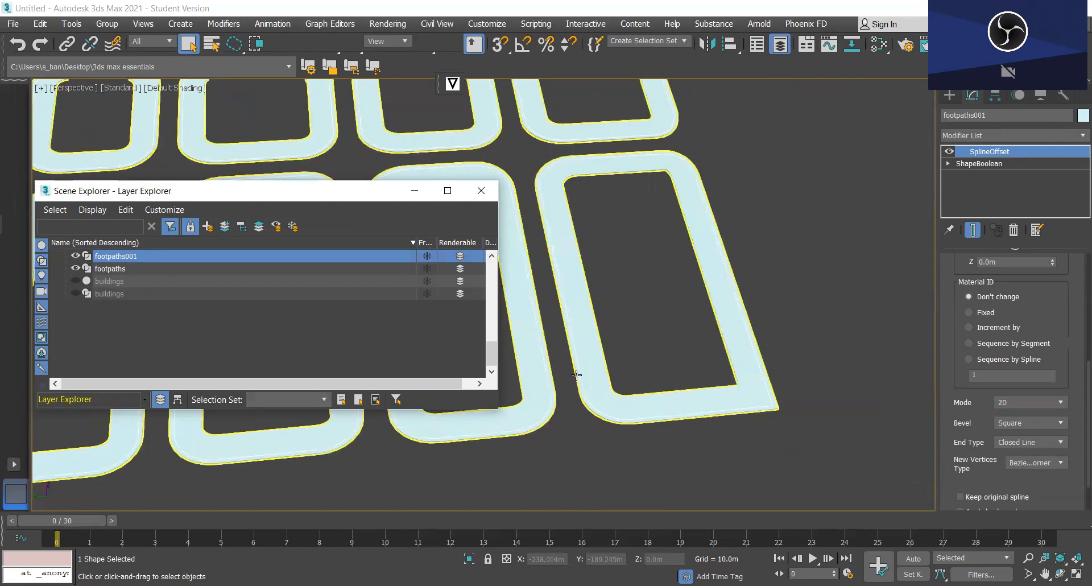
click(75, 269)
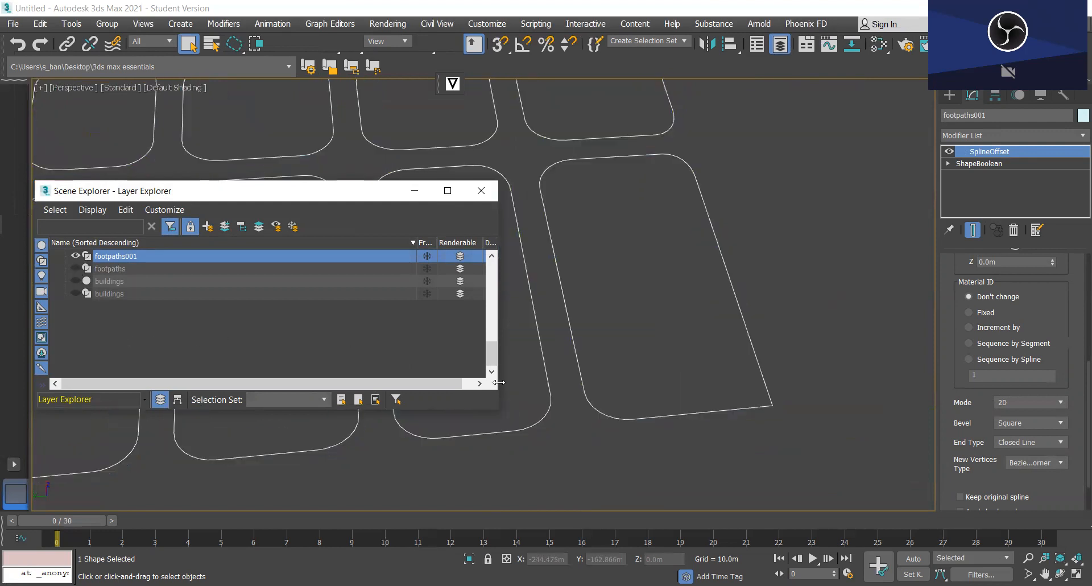
click(413, 195)
Step: Add a VA CloneOnCurve modifier to the single sub01 tree beside the city blocks
scroll(534, 393, down, 8)
scroll(530, 401, up, 10)
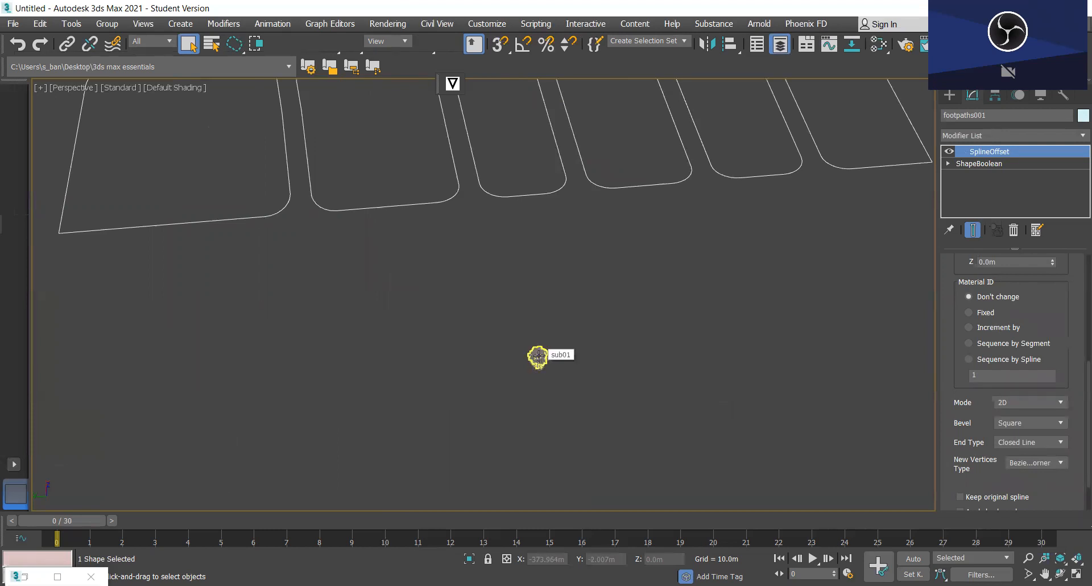
middle_drag(538, 355, 463, 439)
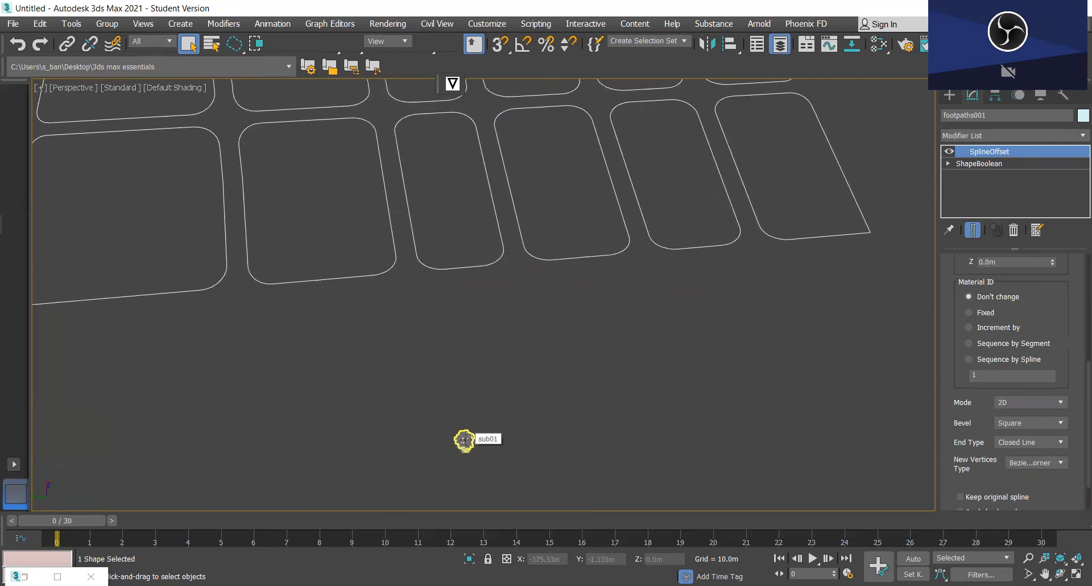
click(465, 439)
click(1076, 137)
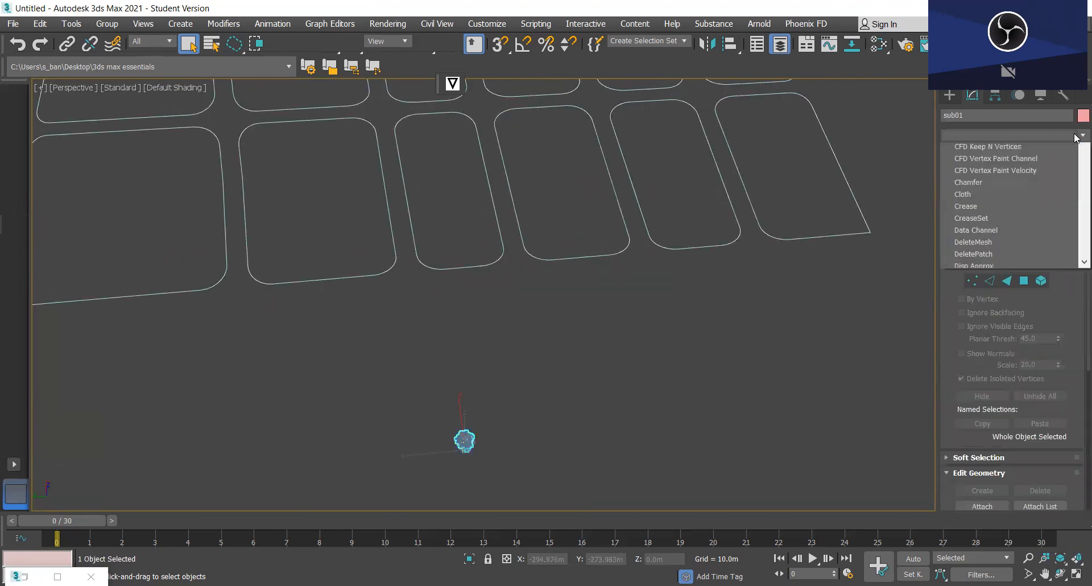
scroll(989, 195, down, 1)
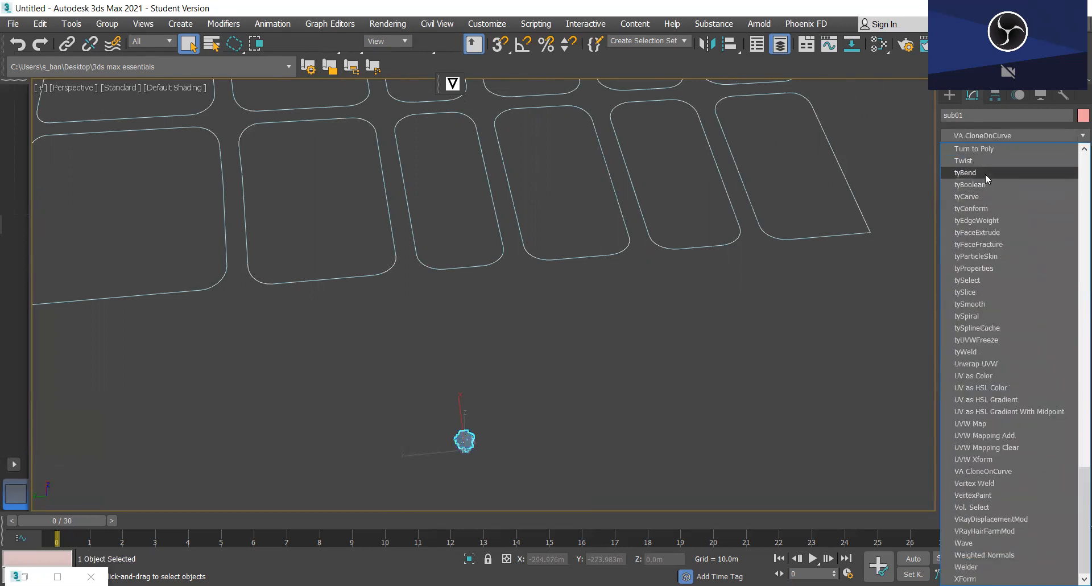
key(v)
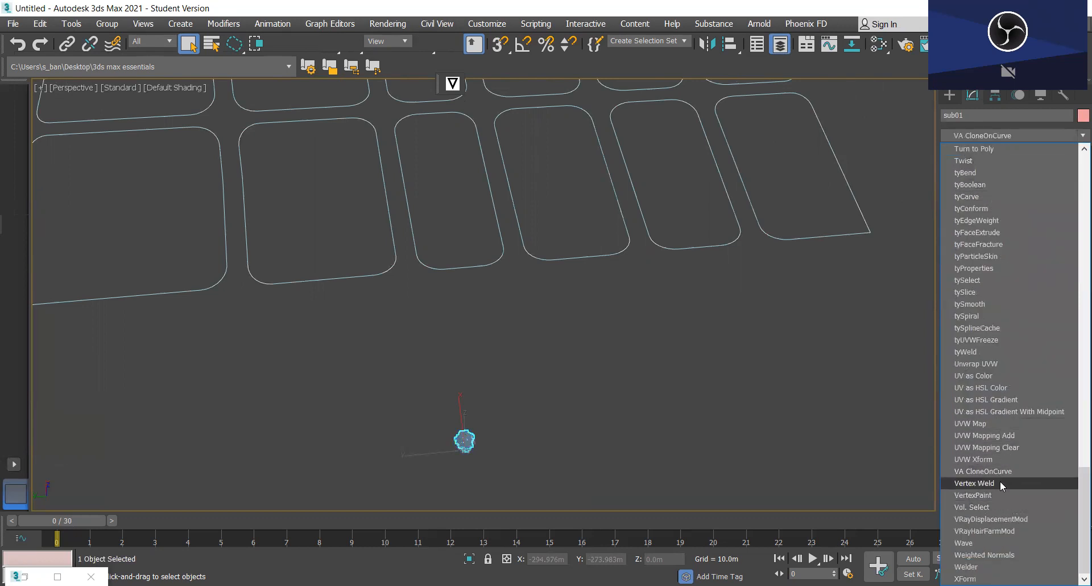
click(996, 471)
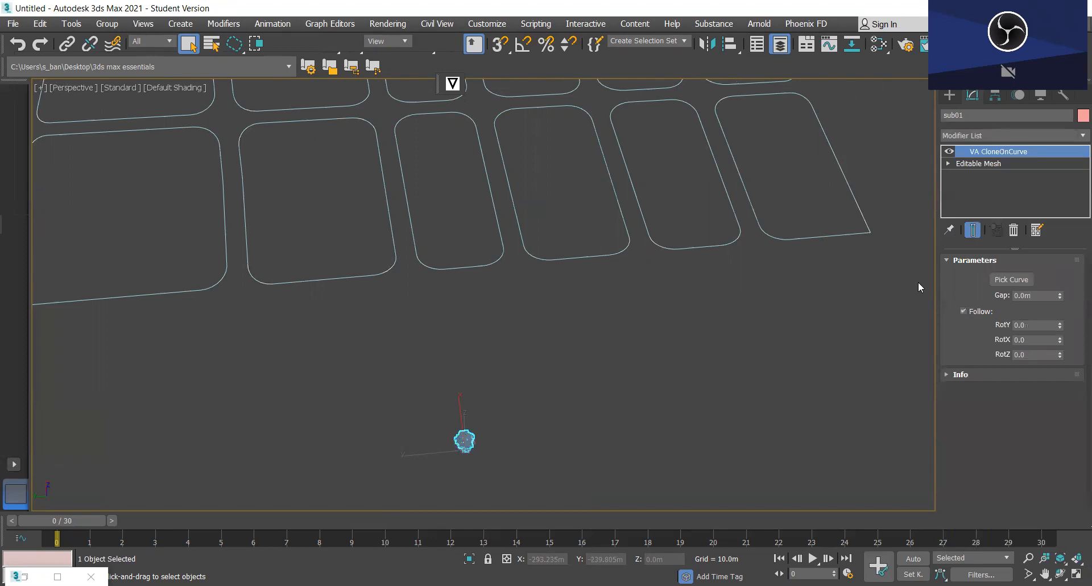
Step: Assign the footpaths001 offset outlines as the CloneOnCurve path so tree copies line every block
click(1012, 279)
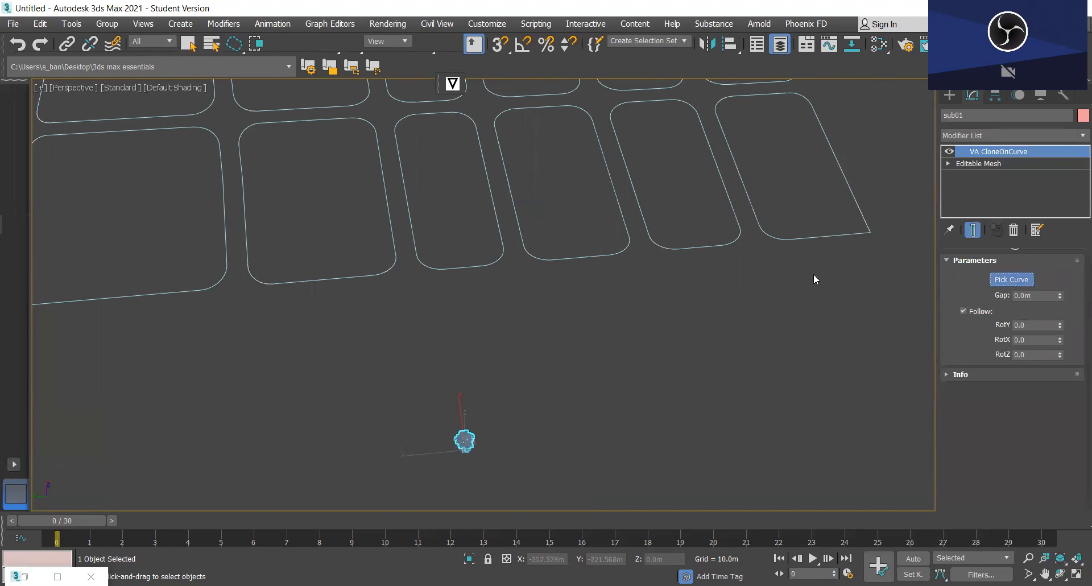
click(782, 239)
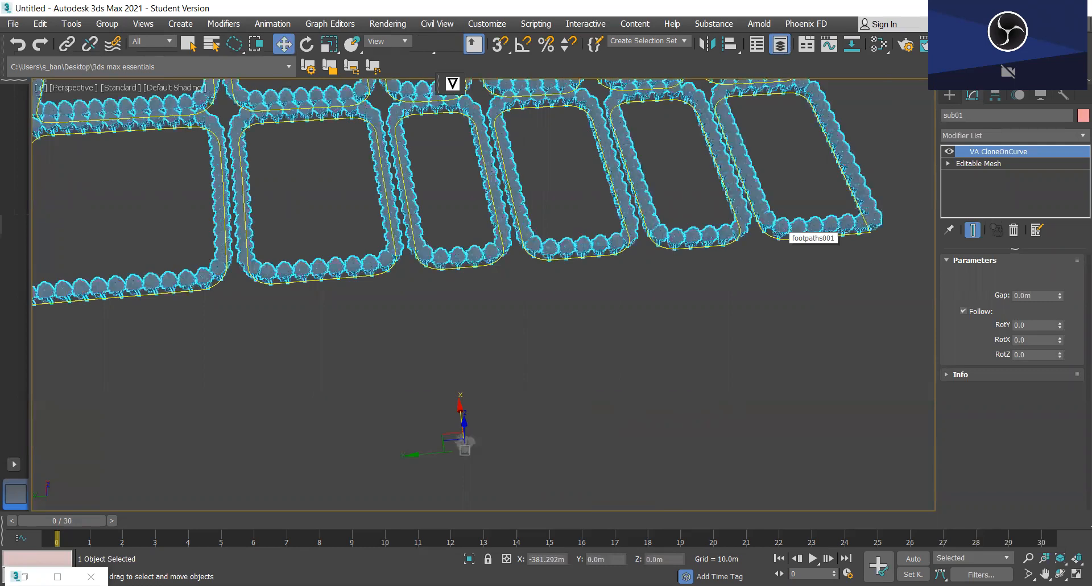
key(z)
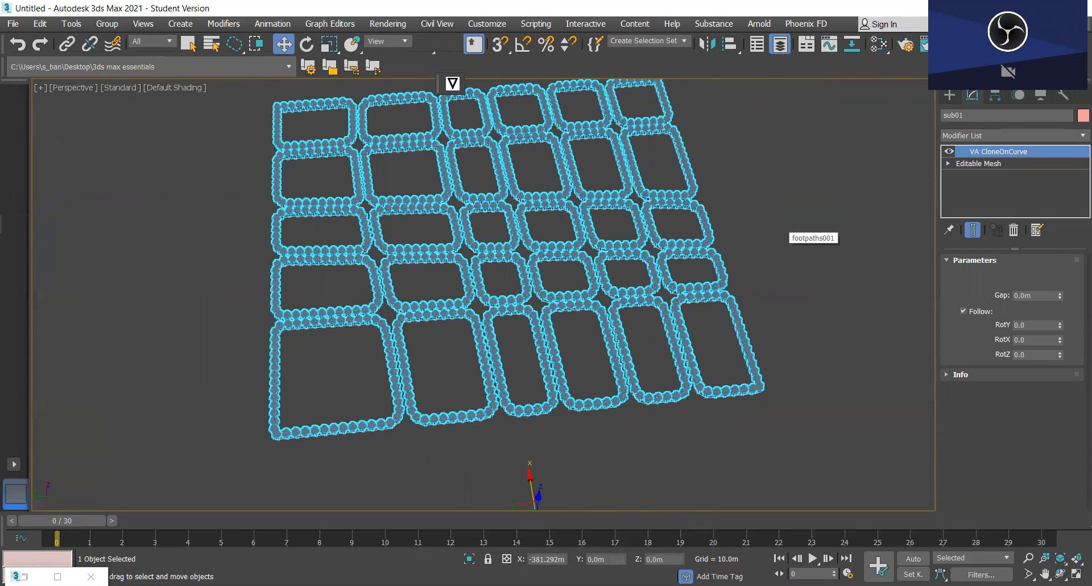
click(629, 410)
click(637, 410)
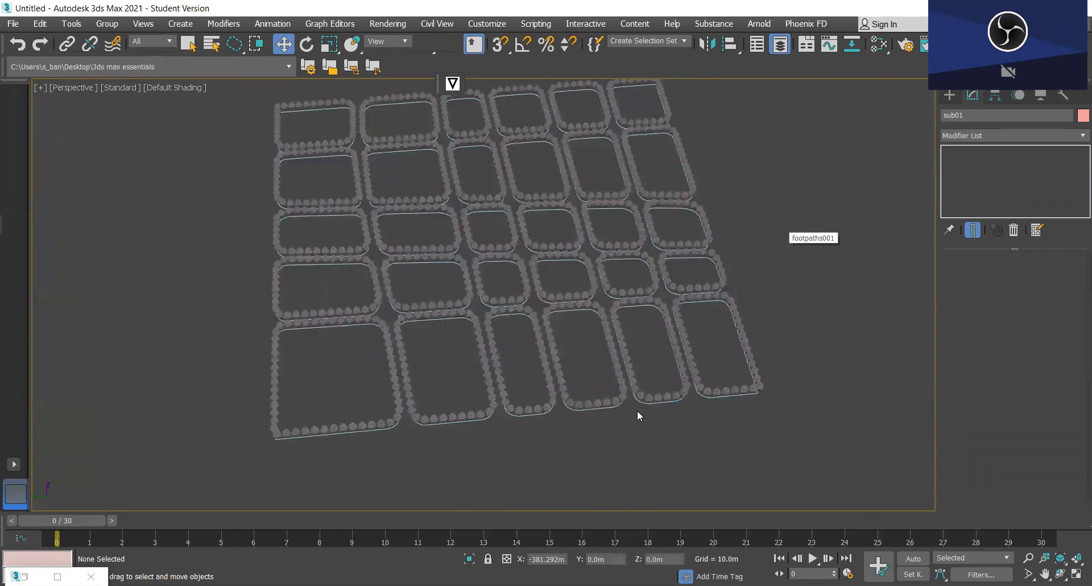
scroll(629, 424, down, 3)
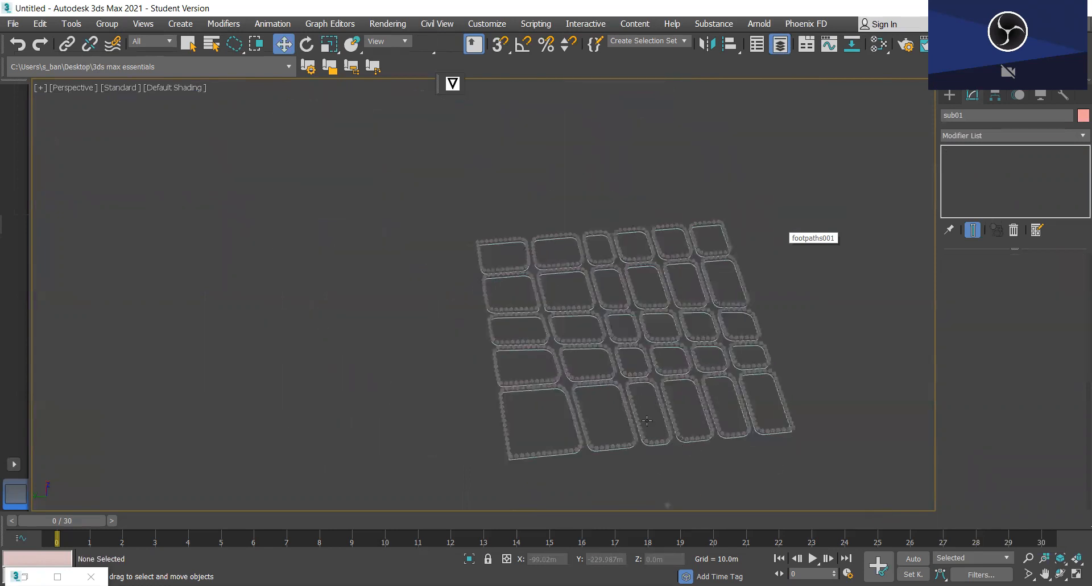
scroll(647, 421, up, 3)
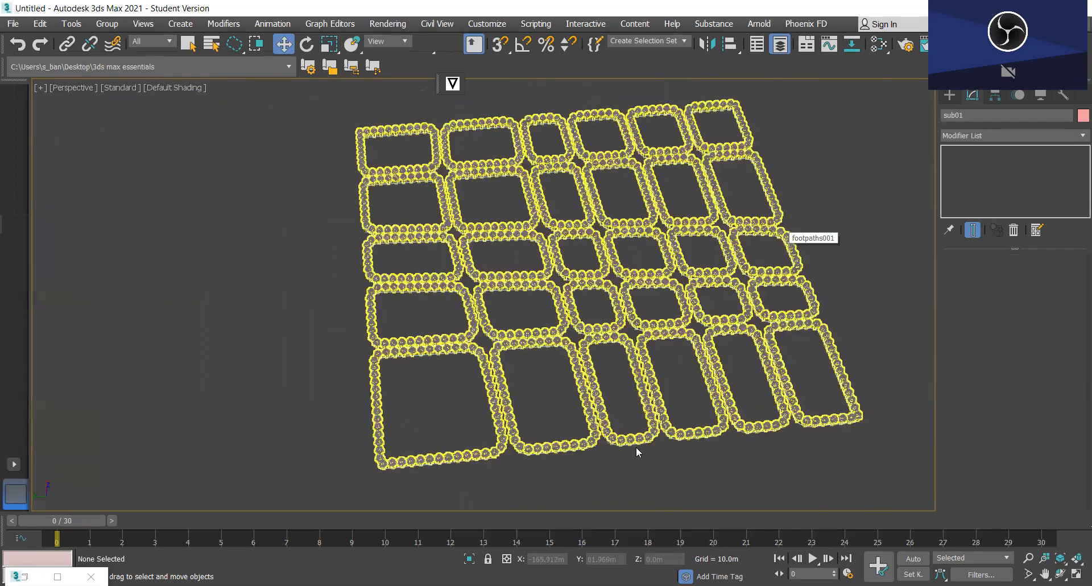
middle_drag(678, 463, 743, 424)
scroll(815, 425, up, 10)
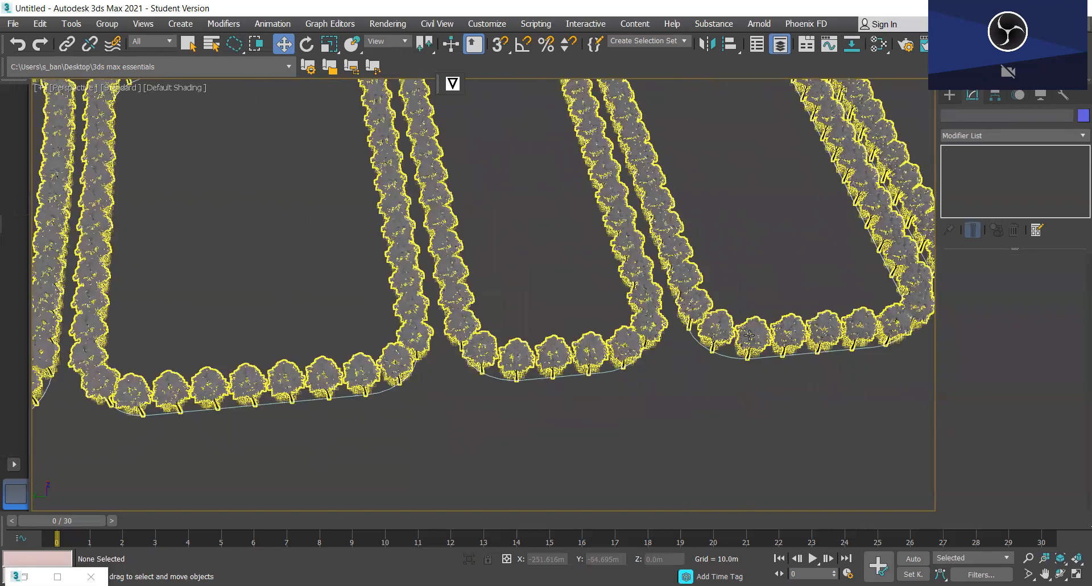
Step: Set the gap between the cloned trees to 15 m in the CloneOnCurve modifier and deselect them
click(748, 336)
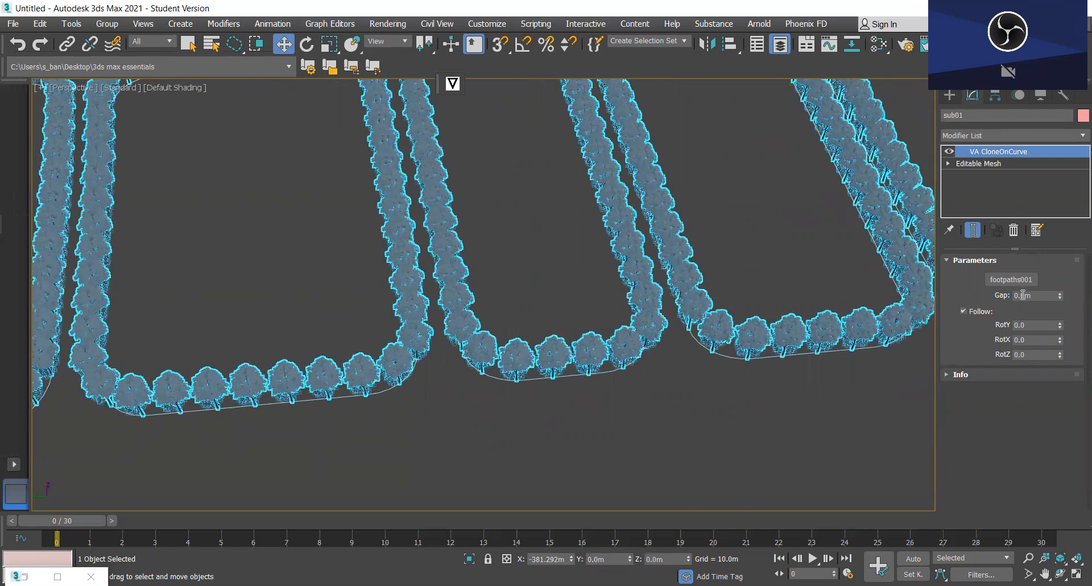
click(1028, 295)
text(0.15)
drag(1031, 295, 995, 303)
key(Return)
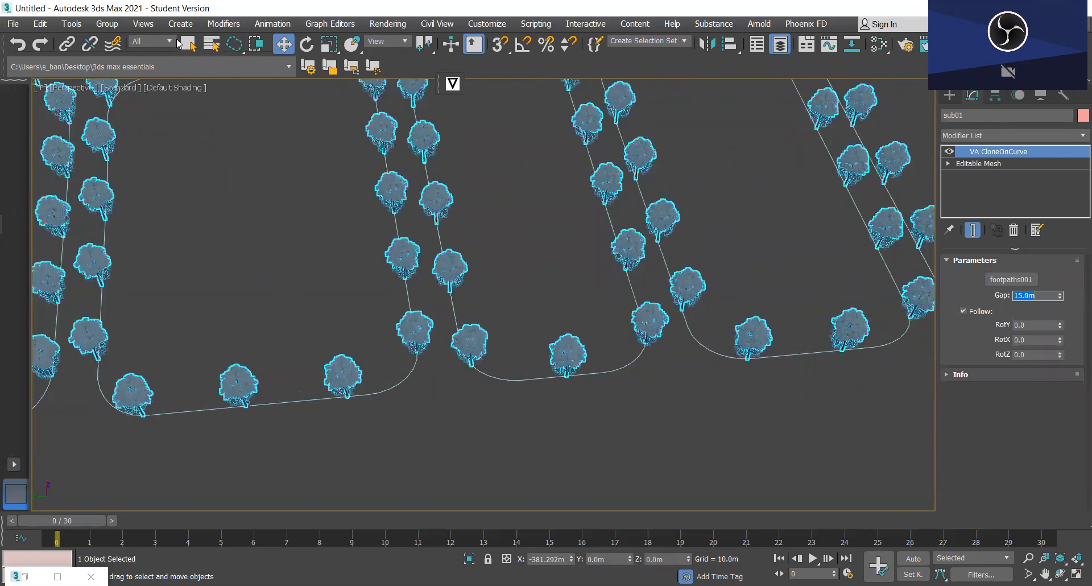
scroll(630, 361, down, 10)
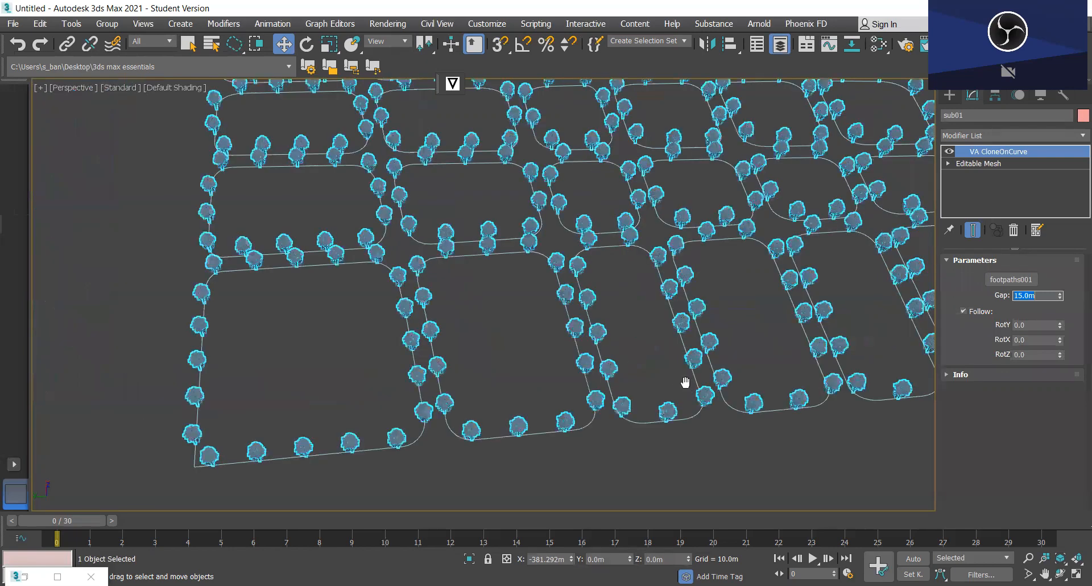
scroll(737, 390, up, 3)
middle_drag(722, 421, 701, 454)
scroll(671, 397, up, 4)
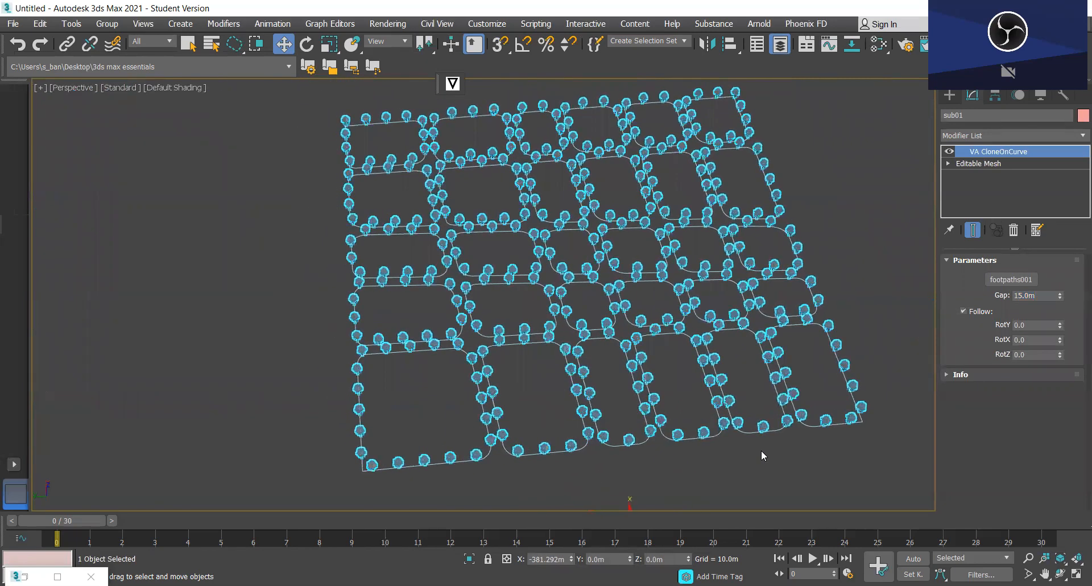
click(911, 401)
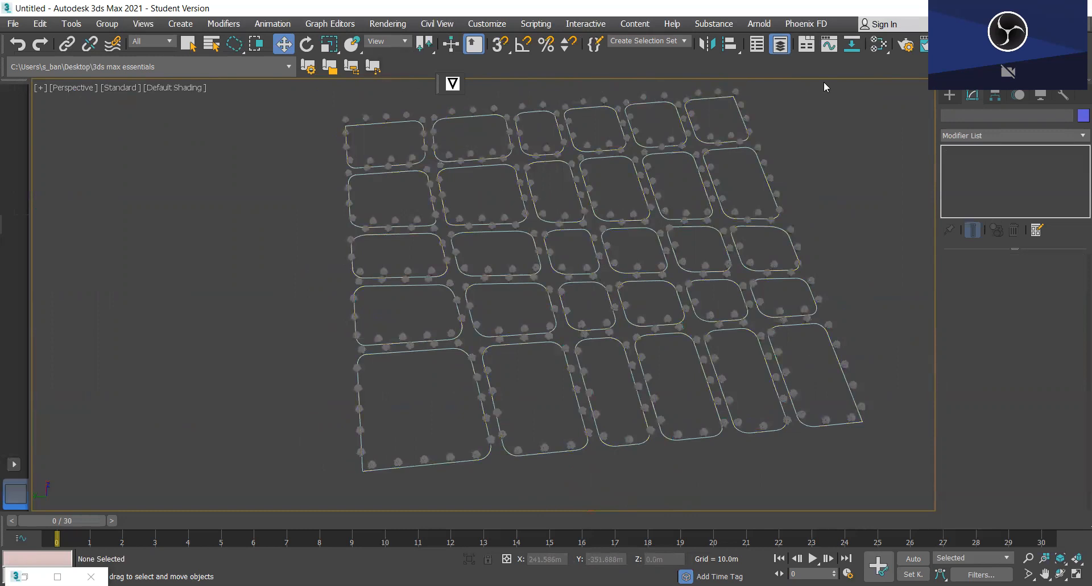
Step: Unhide the footpaths and the buildings shape that covers all city blocks, keeping the smaller buildings geometry object hidden
click(778, 43)
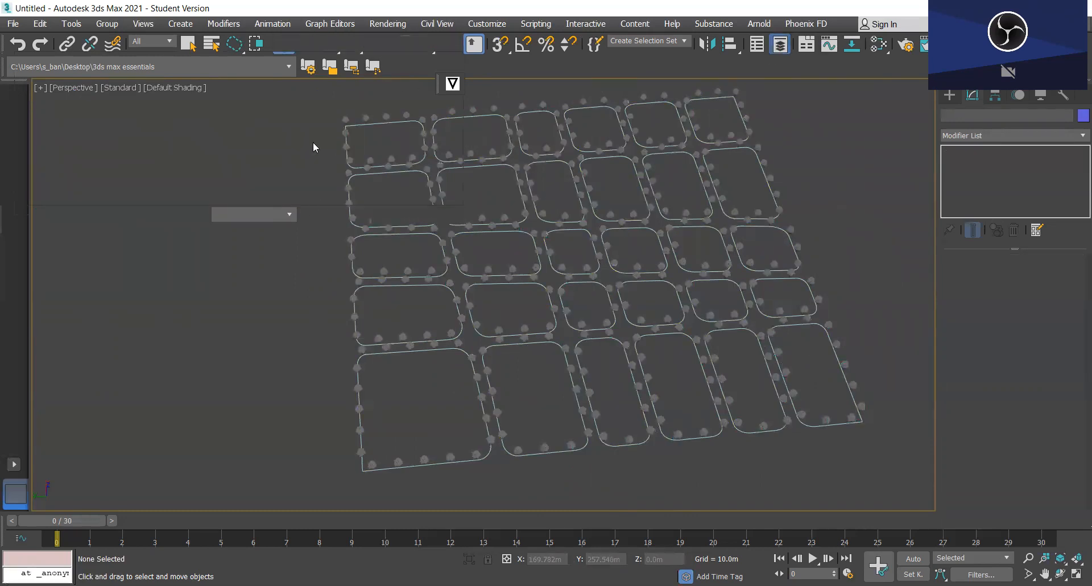
click(781, 43)
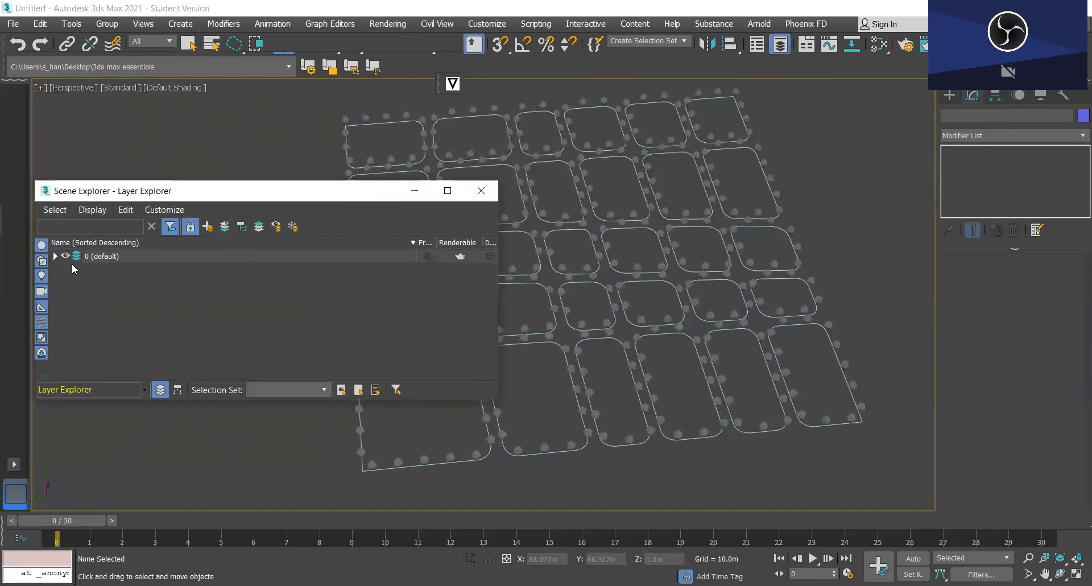
click(55, 257)
scroll(106, 306, down, 2)
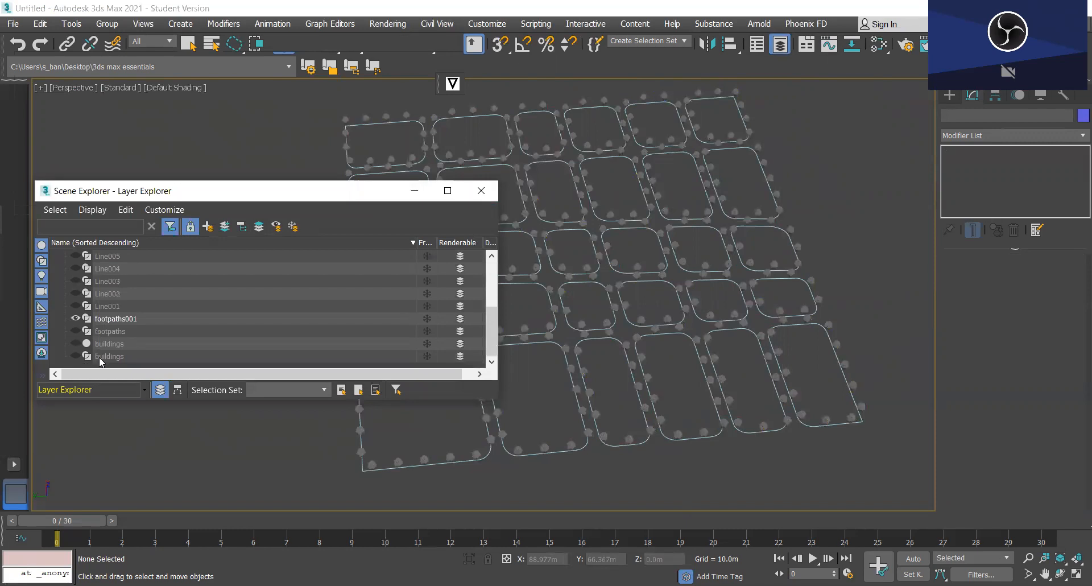
click(75, 331)
click(76, 344)
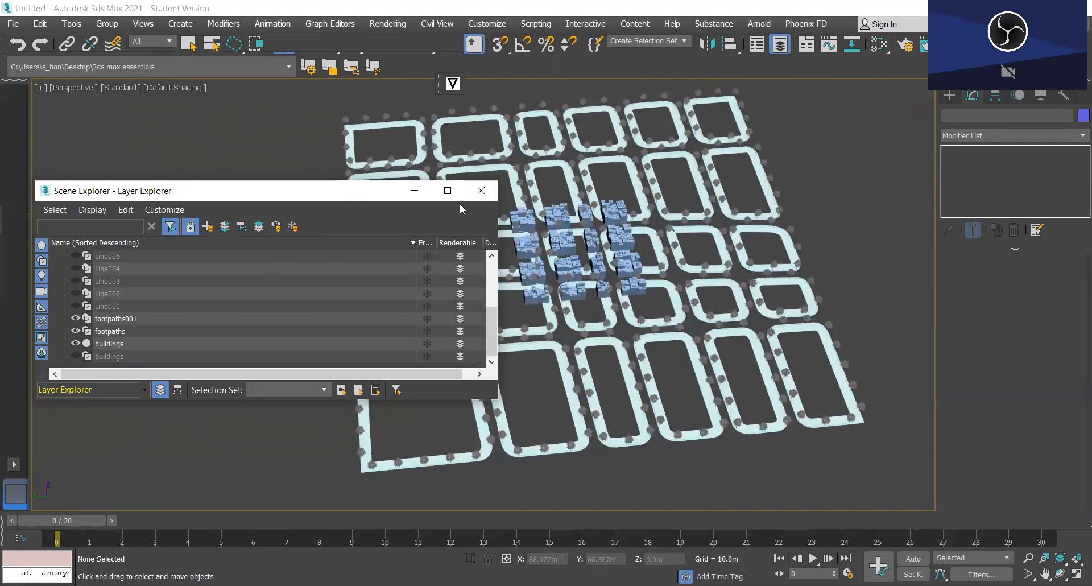
click(76, 344)
click(75, 356)
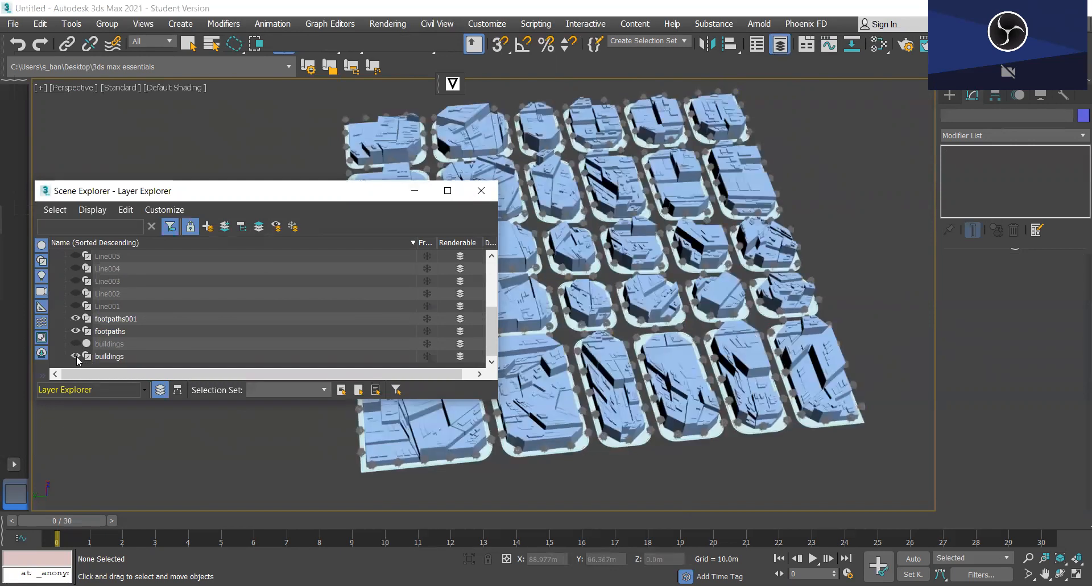
click(417, 192)
Step: Inspect the tree rows along the footpaths around the buildings, both close up and across the whole city
alt+middle_drag(727, 474, 711, 441)
scroll(711, 441, up, 8)
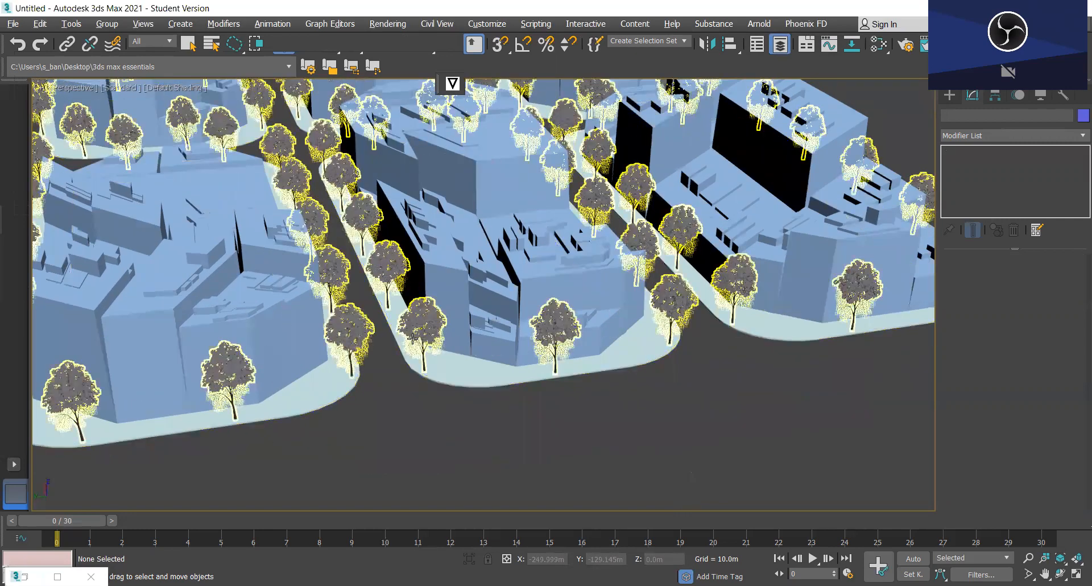
scroll(609, 393, down, 10)
middle_drag(571, 431, 819, 356)
scroll(698, 374, up, 5)
middle_drag(698, 374, 715, 346)
scroll(715, 346, down, 3)
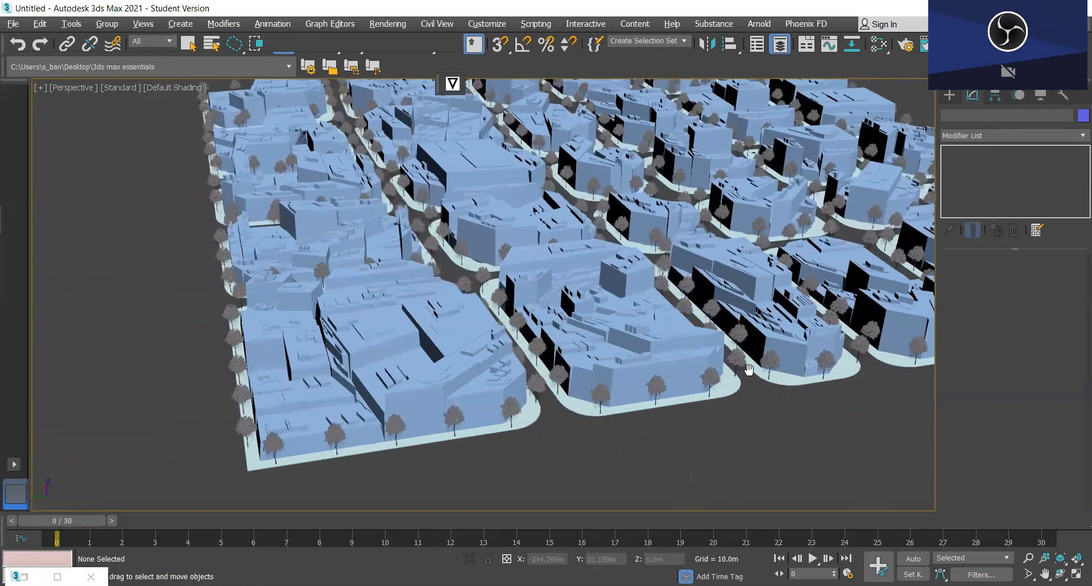
scroll(776, 396, up, 6)
scroll(777, 396, down, 3)
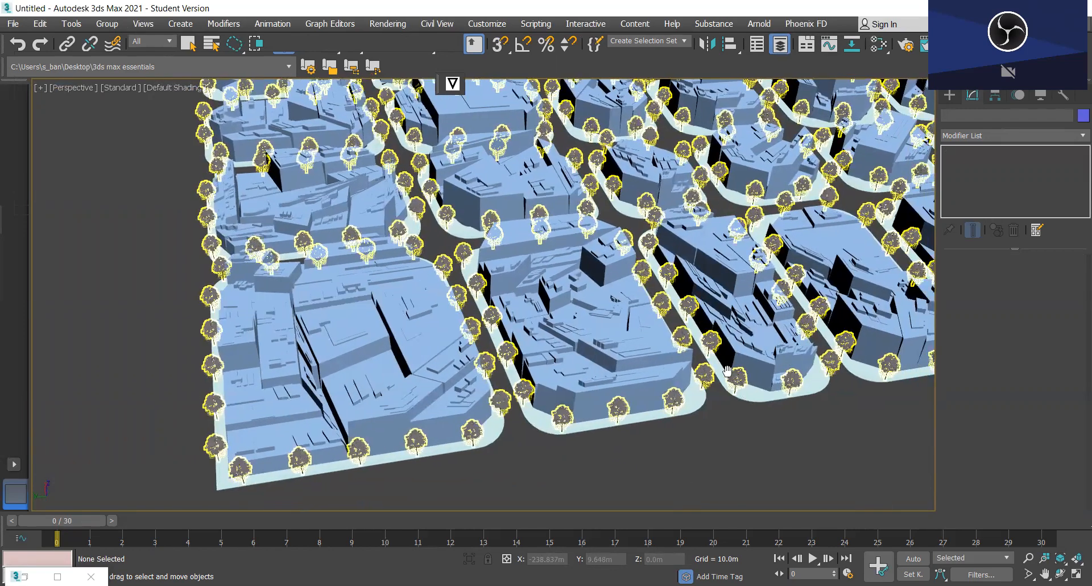
scroll(778, 432, down, 5)
middle_drag(779, 432, 717, 442)
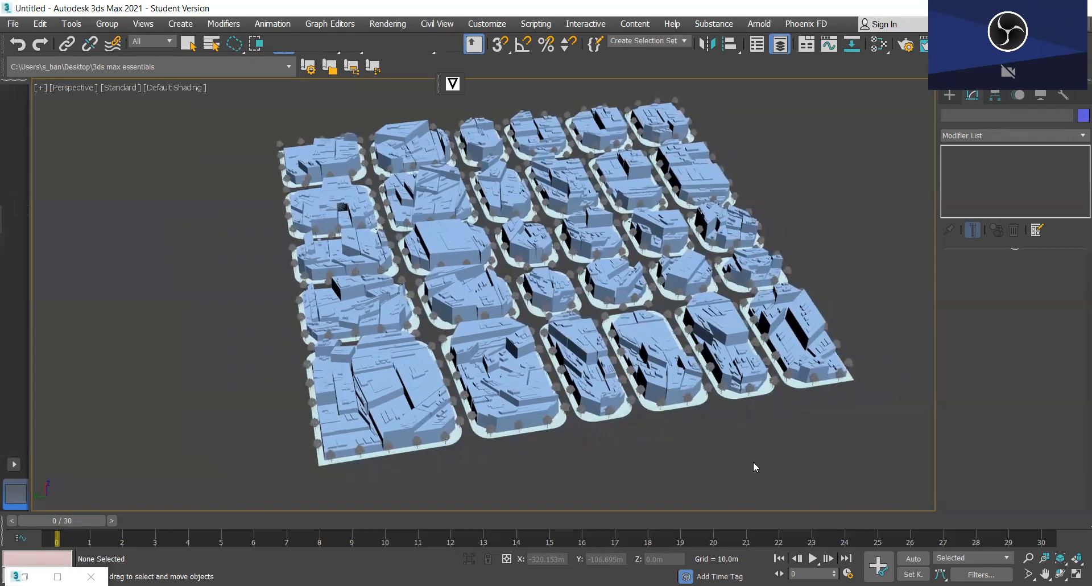